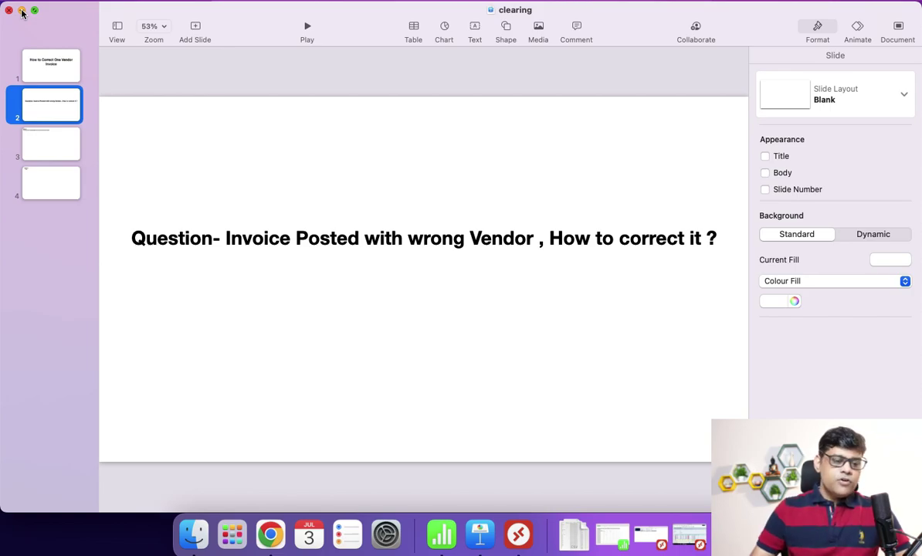
Minimise the Keynote 'clearing' presentation
left_click(21, 11)
Bring up the Numbers journal-entry sheet and make Vendor -A in C5 bold
left_click(424, 543)
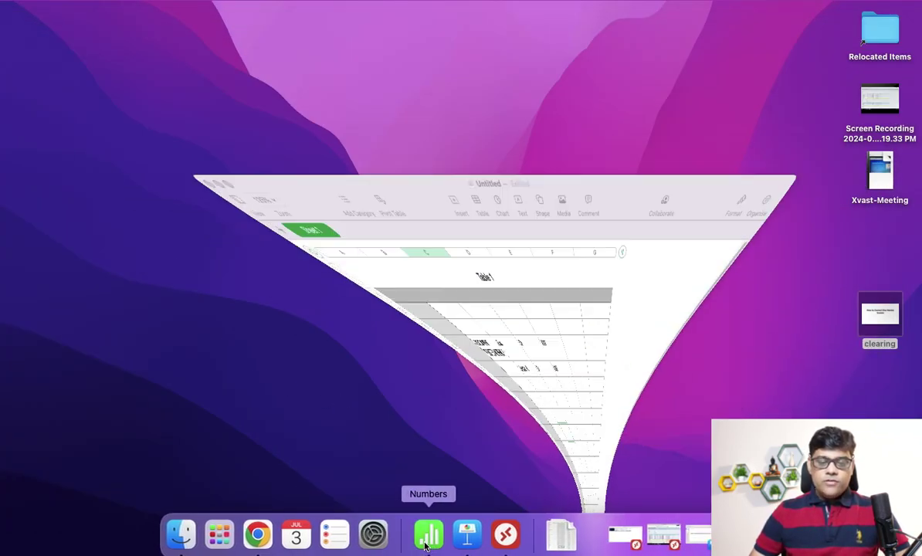
left_click(250, 278)
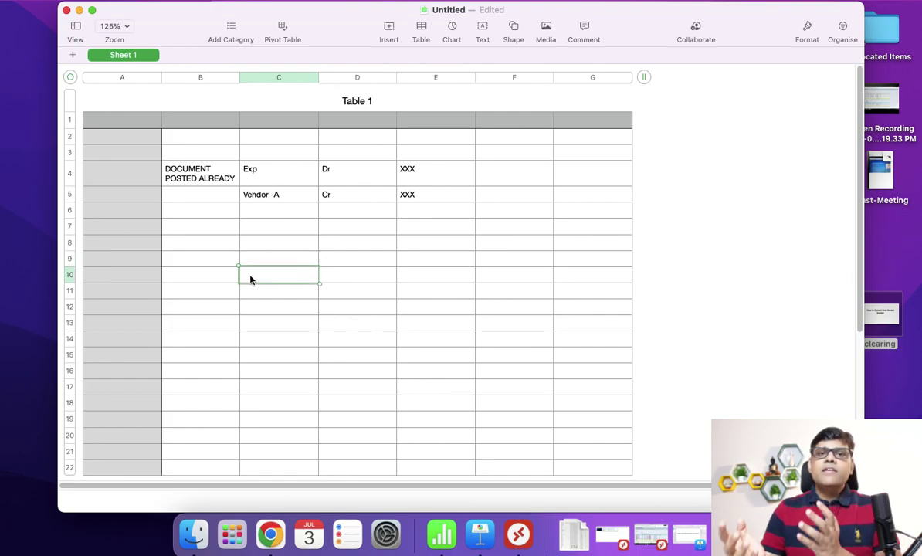
left_click(275, 166)
left_click(343, 177)
left_click(288, 197)
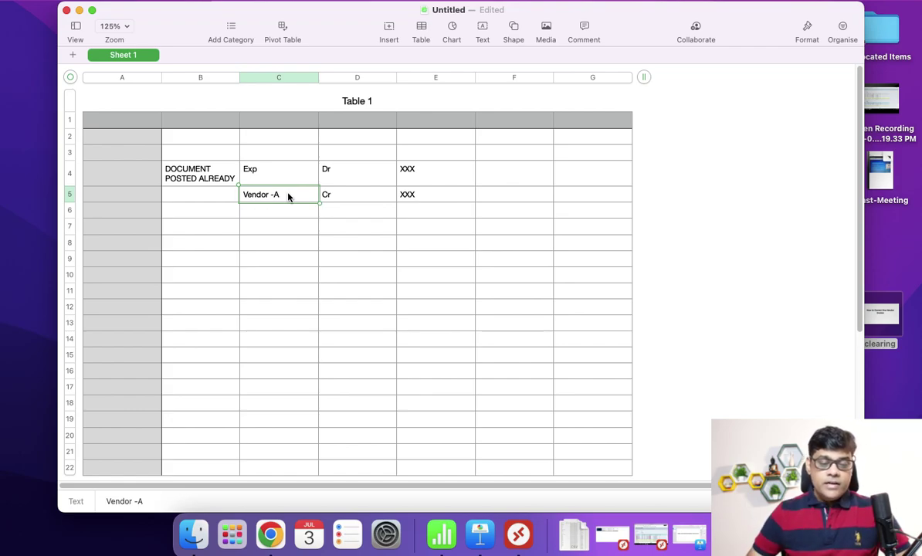
left_click(278, 240)
left_click(284, 199)
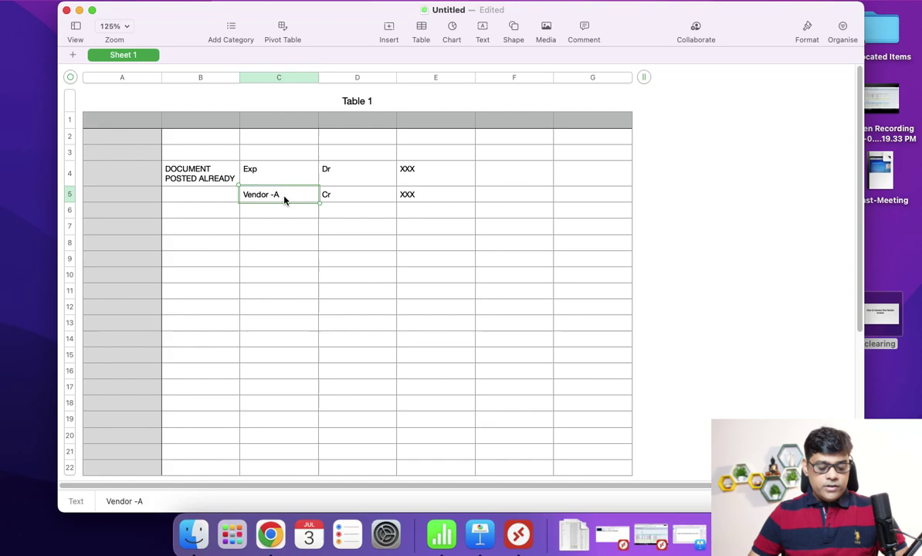
key("super+b")
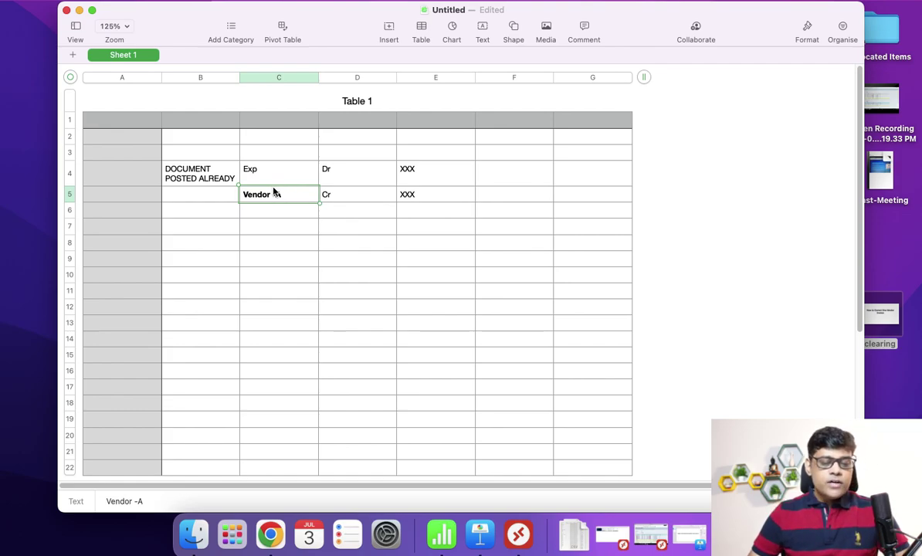
Highlight the Exp debit line C4:E4 and the Vendor -A credit line C5:E5, leaving C5:E5 selected
left_click_drag(258, 174, 399, 174)
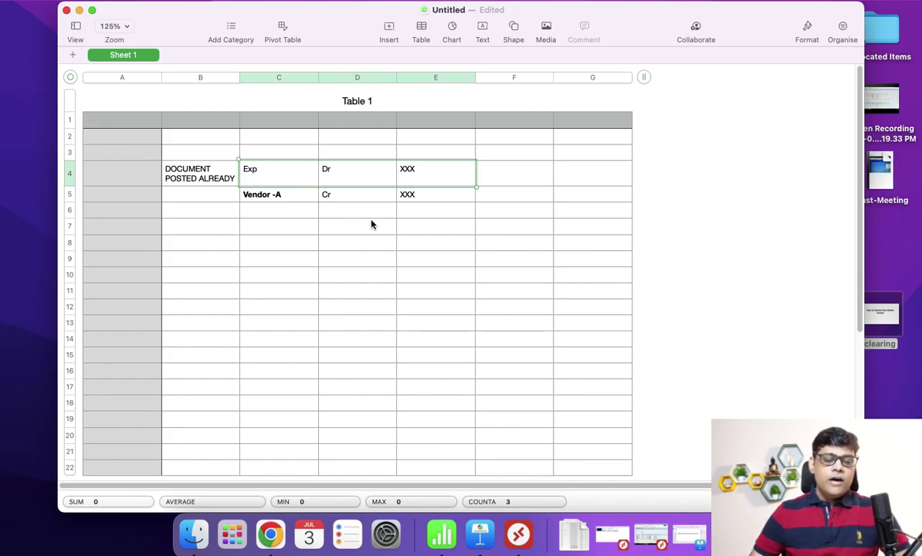
left_click_drag(293, 195, 424, 196)
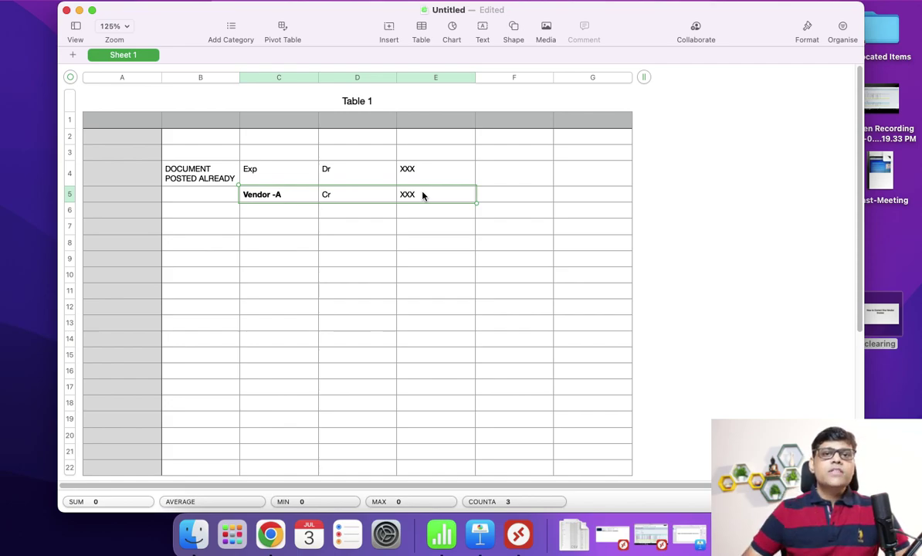
left_click(370, 263)
left_click_drag(265, 166, 417, 171)
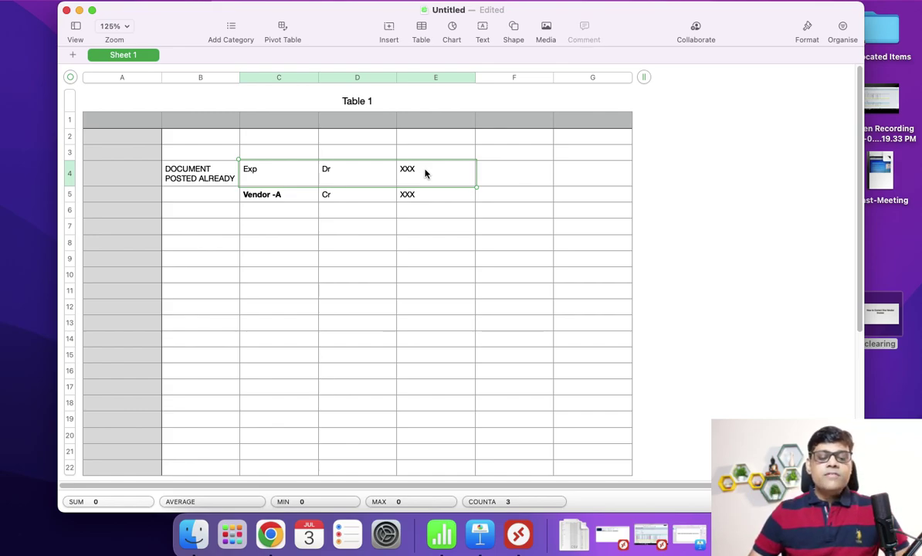
left_click(270, 210)
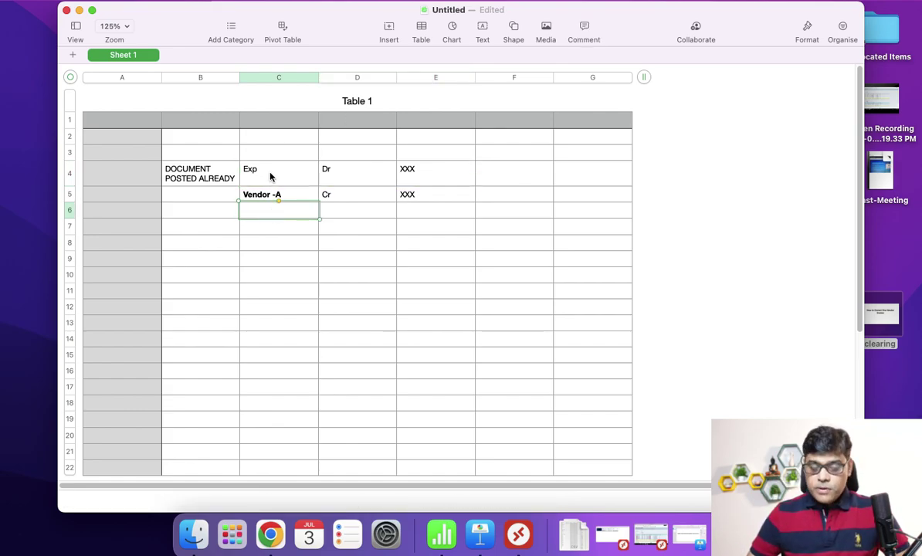
left_click(286, 272)
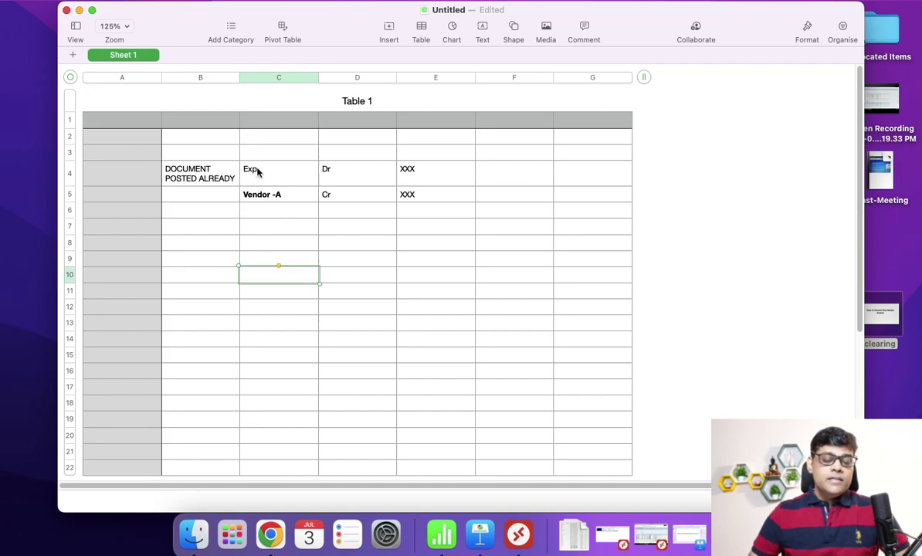
left_click_drag(257, 173, 413, 179)
left_click(364, 244)
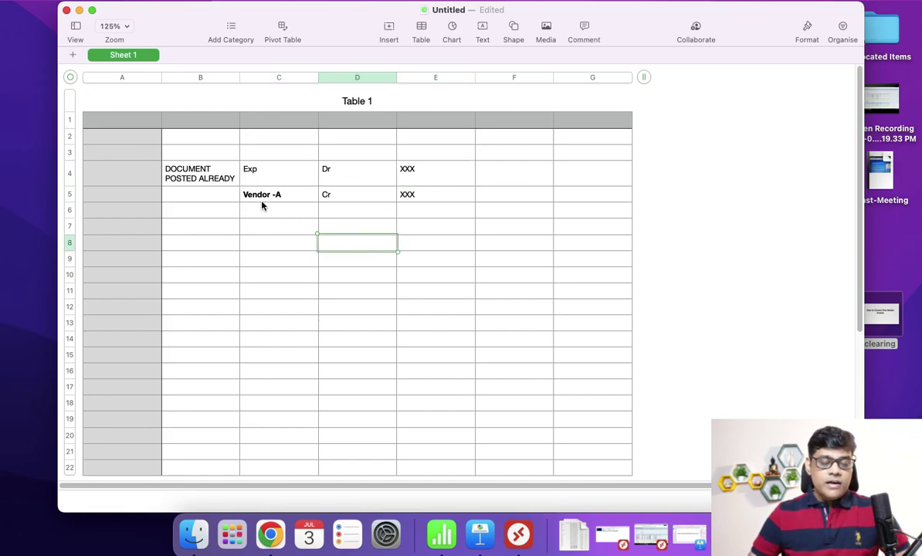
left_click_drag(261, 198, 422, 200)
key("super+c")
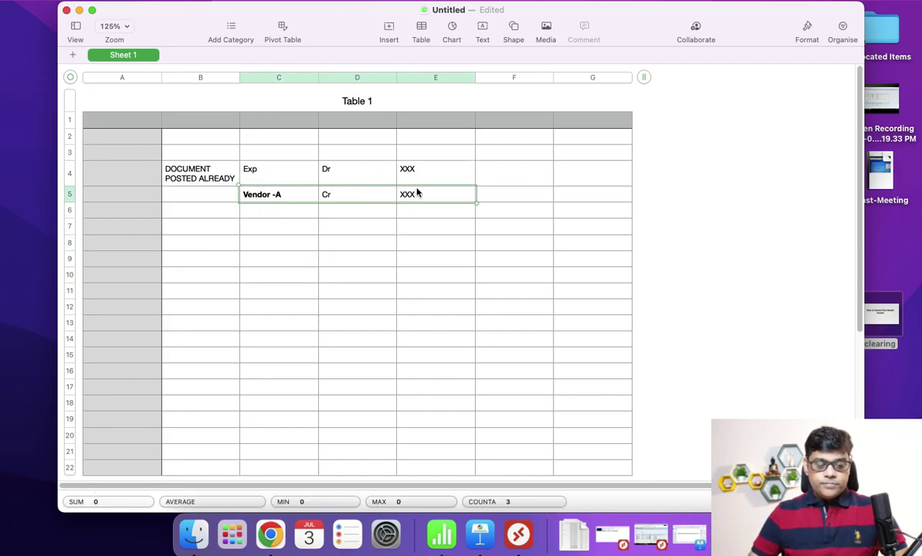
Paste the Vendor -A line into row 8 and change D8 from Cr to Dr
left_click(294, 244)
key("super+v")
left_click(259, 276)
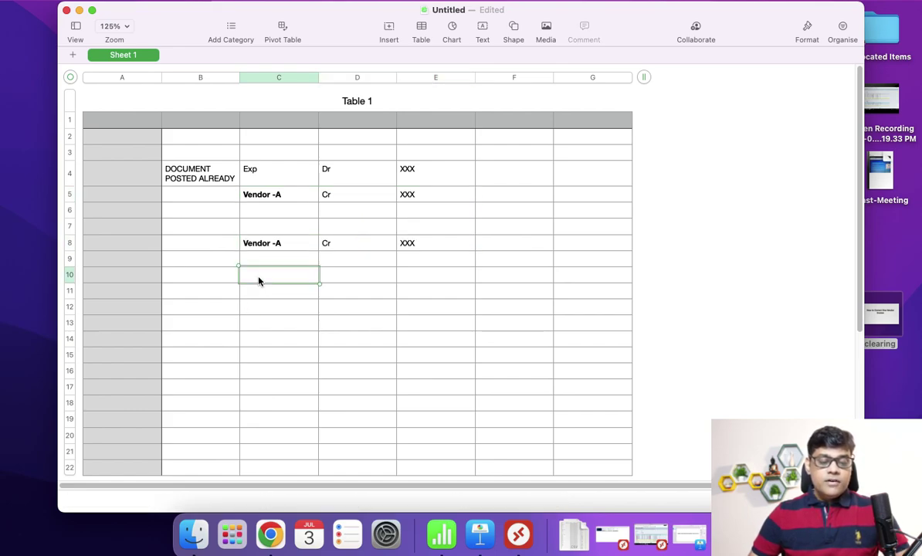
left_click(294, 244)
left_click(347, 247)
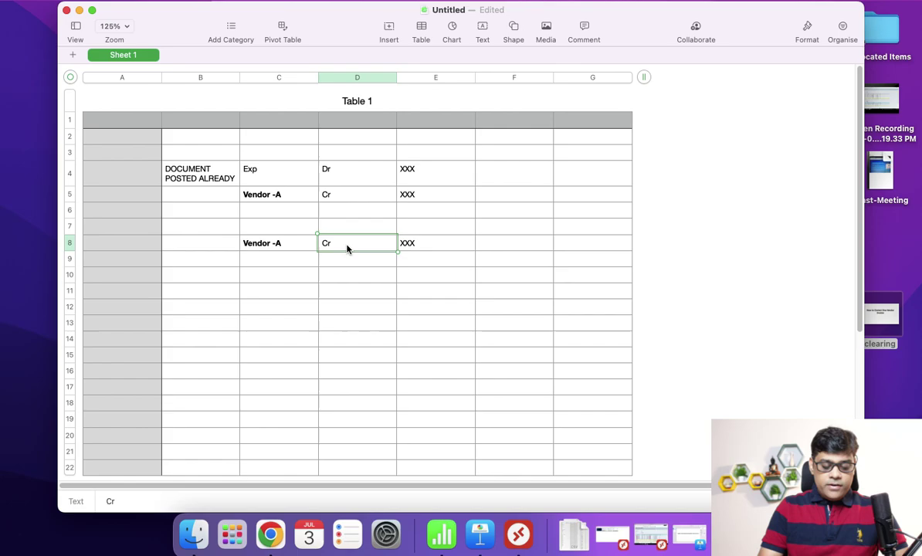
type("Dr")
key("Tab")
Fill row 9 with Vendor -B, CR, XXX
left_click(251, 258)
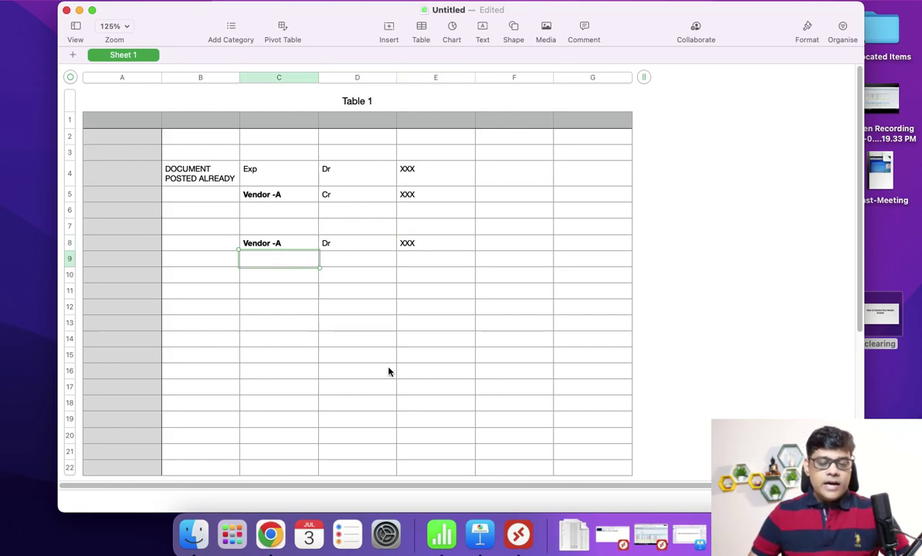
type("Vendor - b")
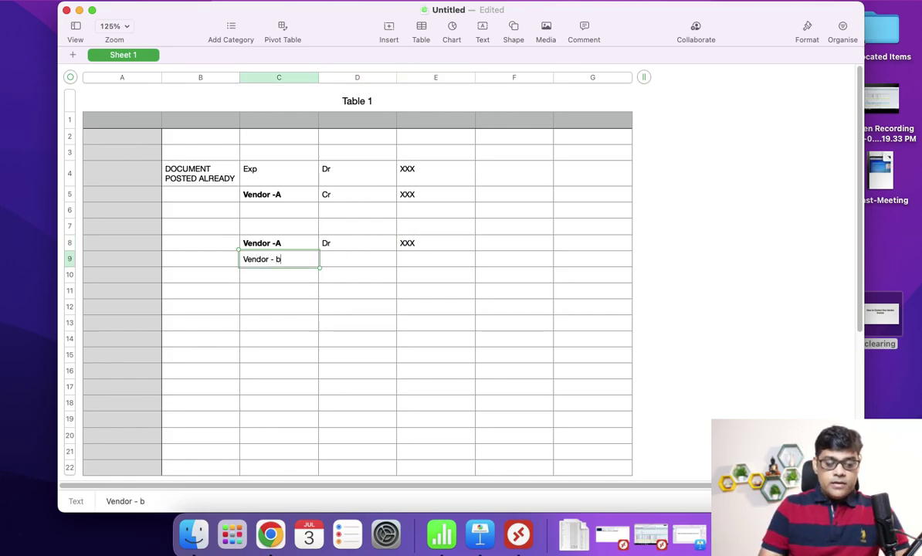
key("Tab")
left_click(305, 263)
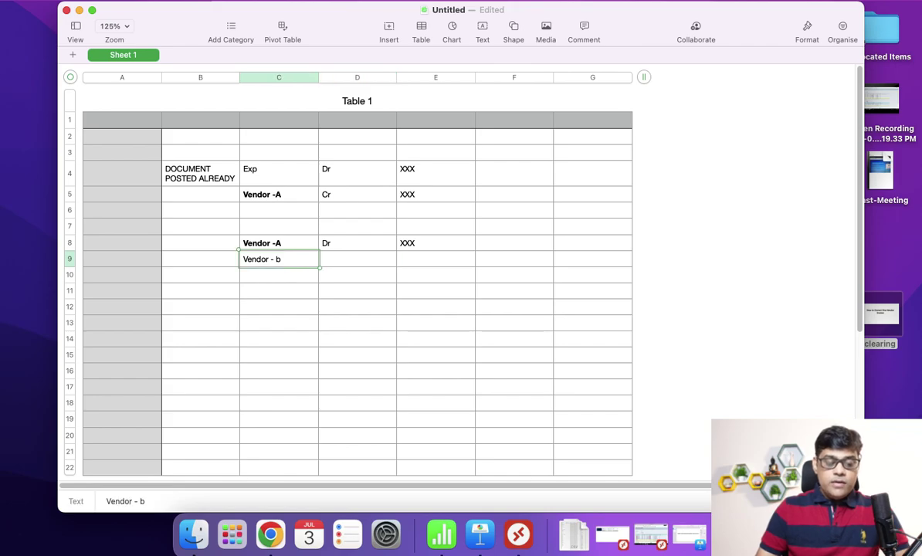
key("BackSpace")
type("B")
key("Left")
key("BackSpace")
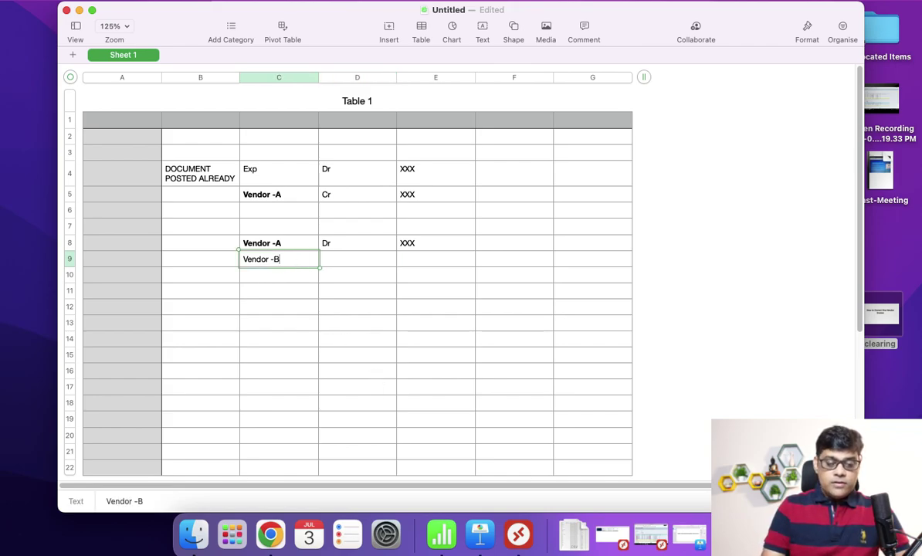
key("Tab")
type("CR")
key("Tab")
type("XXX")
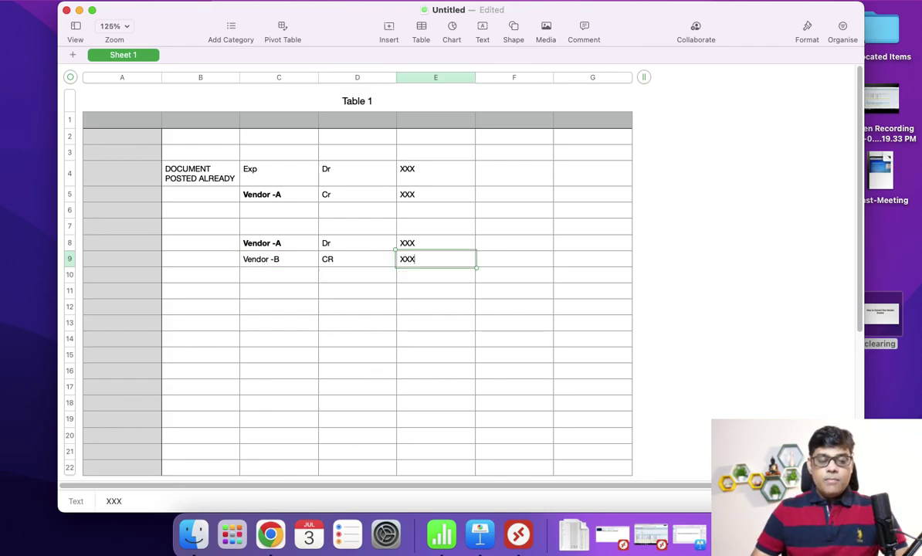
key("Tab")
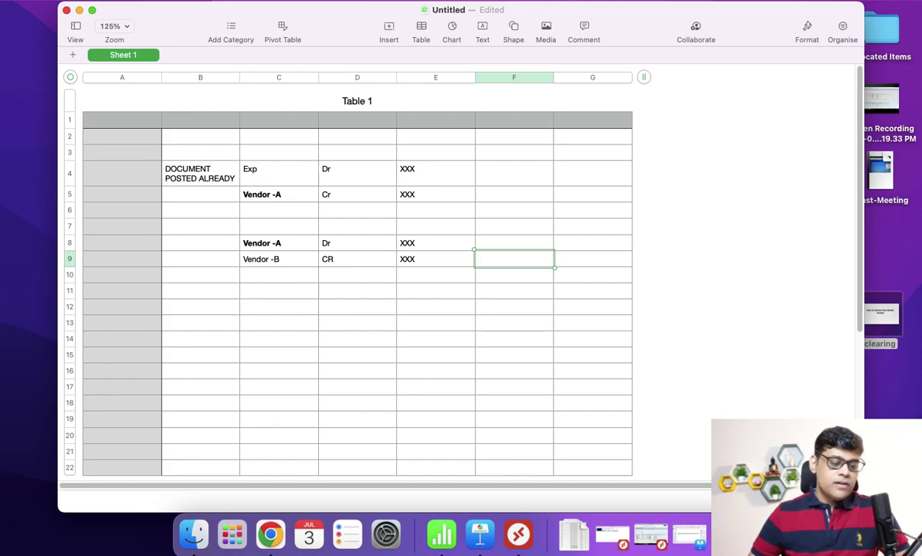
Highlight the original C5:E5 line and the new rows 8 and 9, then return to Keynote
left_click(265, 195)
left_click(410, 195, "shift")
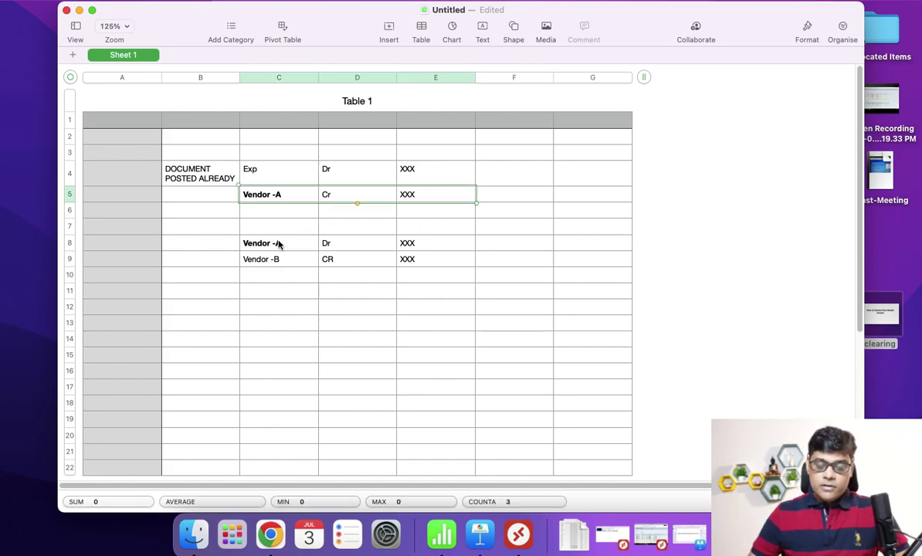
left_click_drag(279, 244, 417, 245)
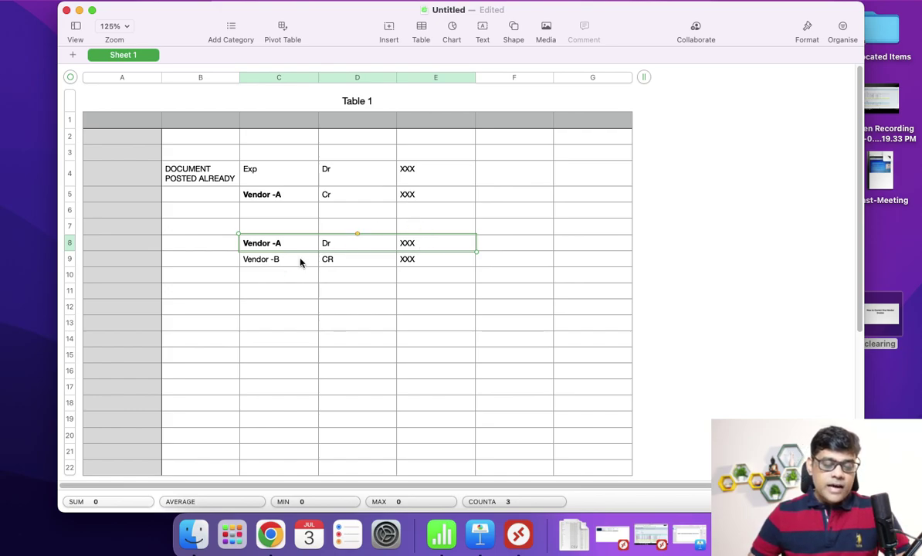
left_click_drag(266, 262, 450, 264)
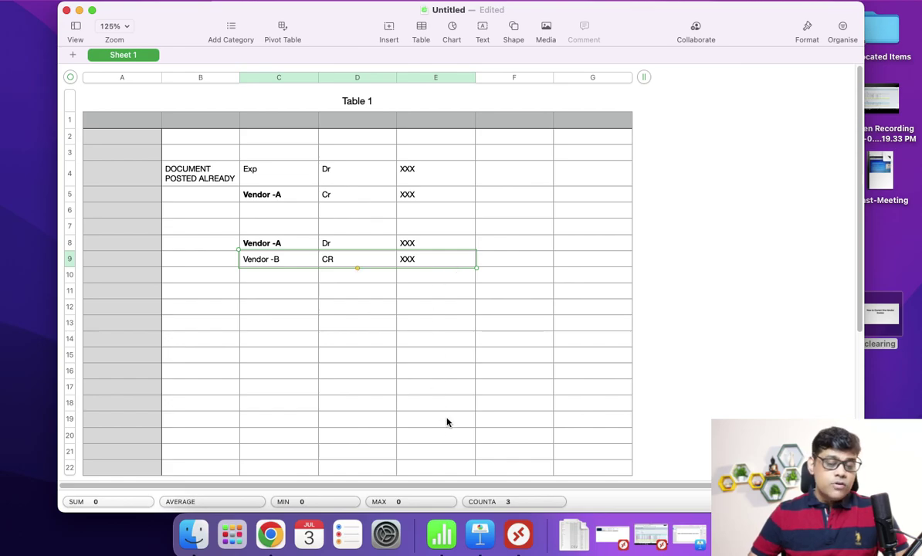
left_click(480, 534)
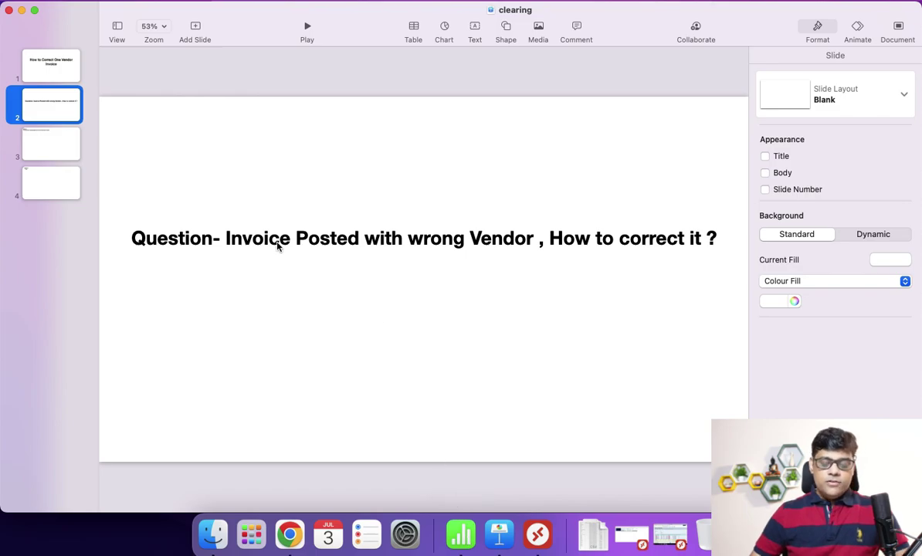
Connect to the My work -Primary remote PC and select supplier 12's 324,45 line item
left_click(538, 535)
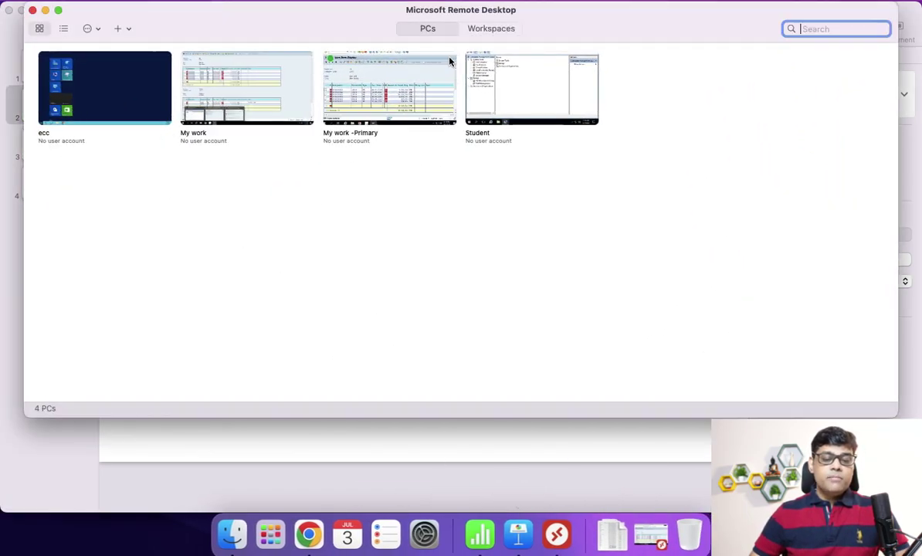
double_click(447, 63)
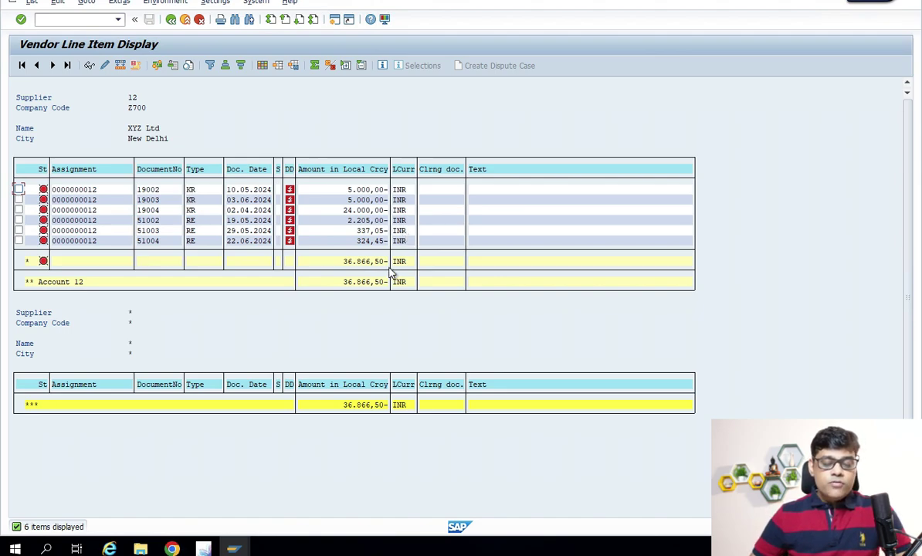
left_click(362, 241)
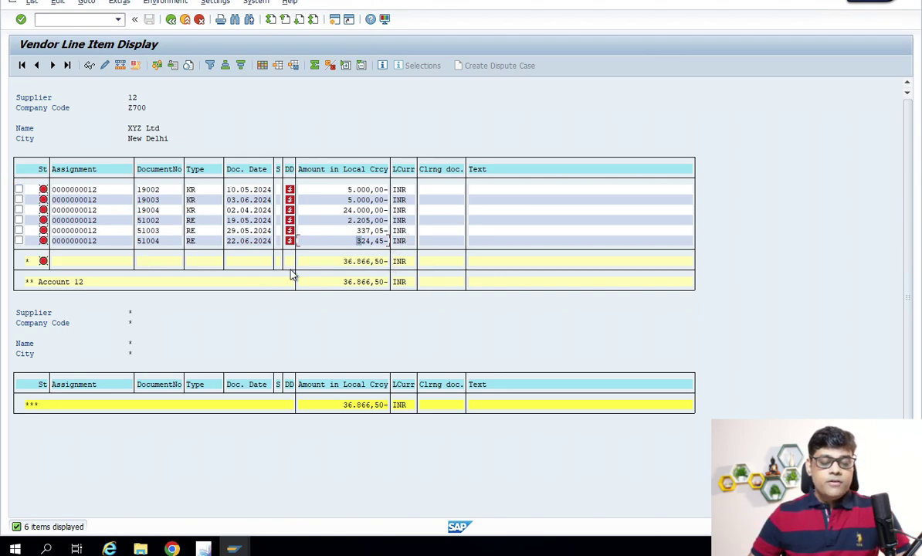
double_click(360, 241)
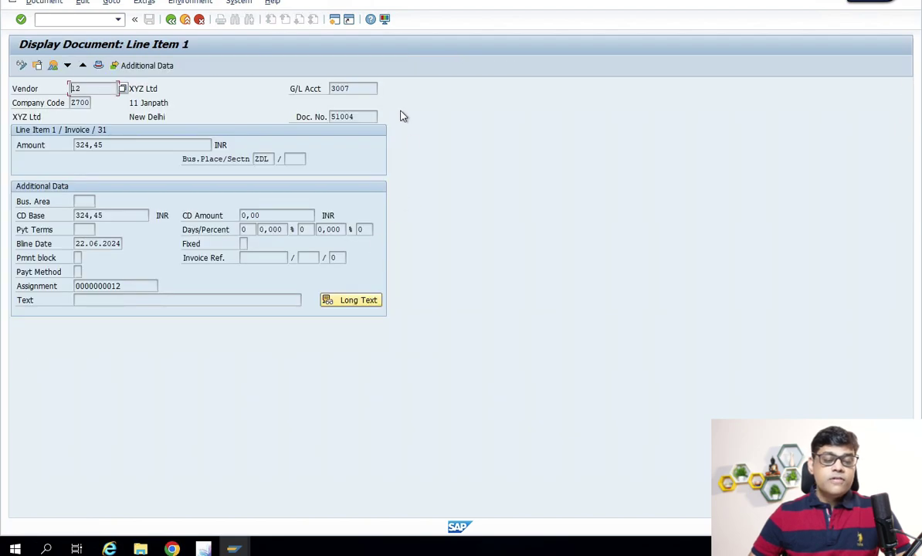
left_click(54, 68)
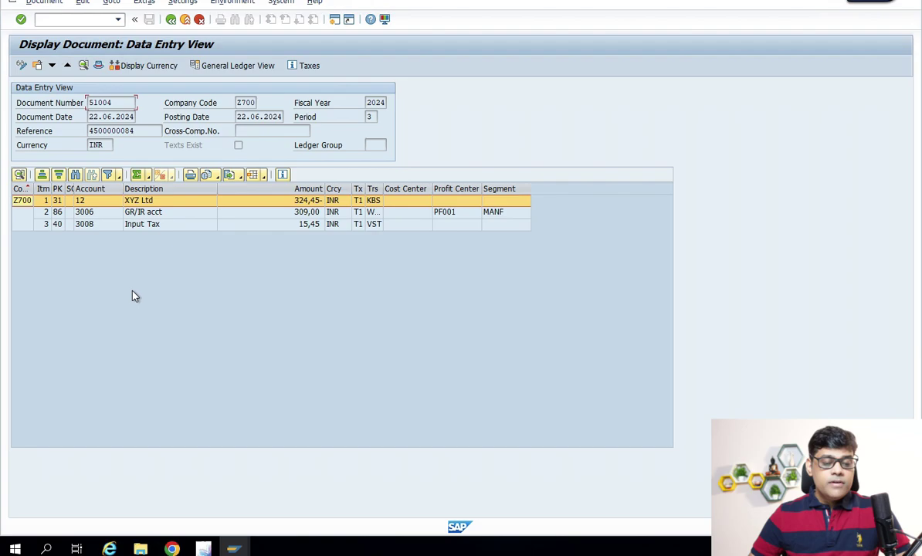
left_click(157, 212)
left_click(147, 200)
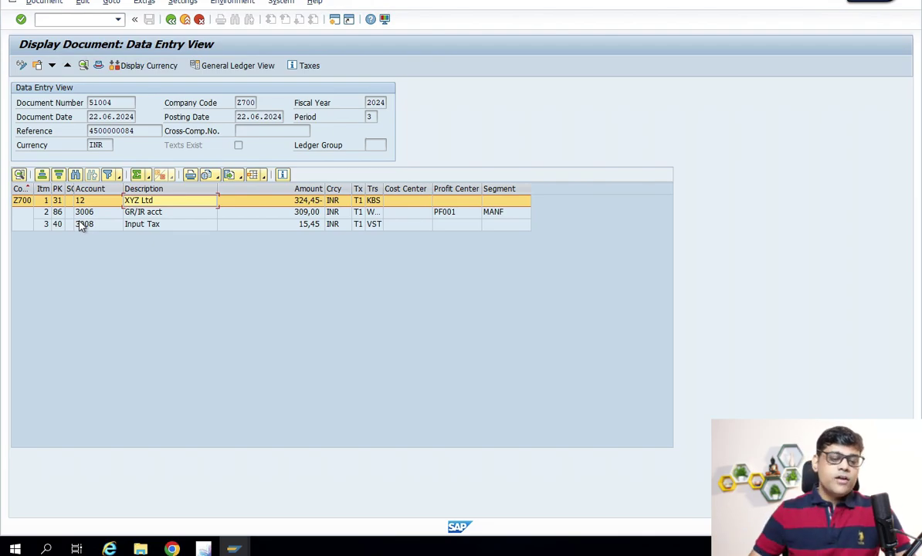
left_click(171, 18)
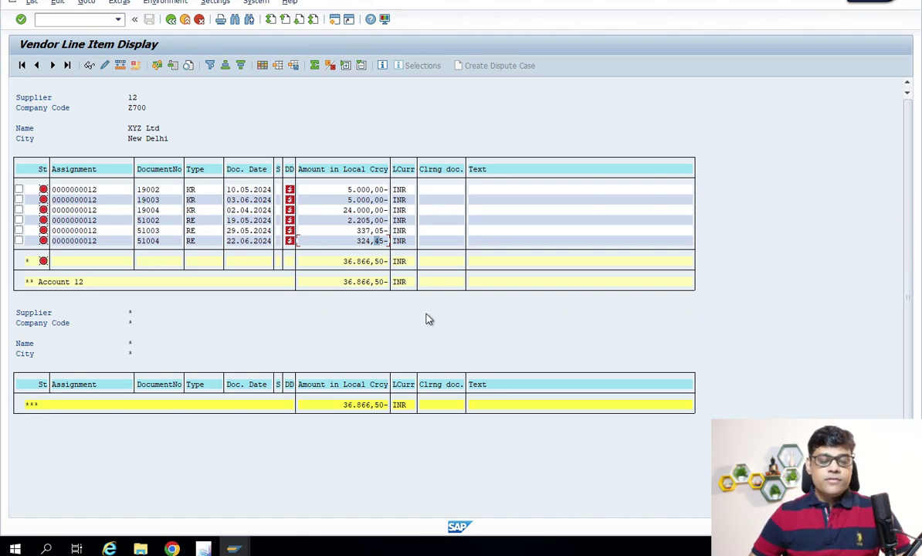
Open a new SAP GUI session and run transaction F-51
left_click(336, 23)
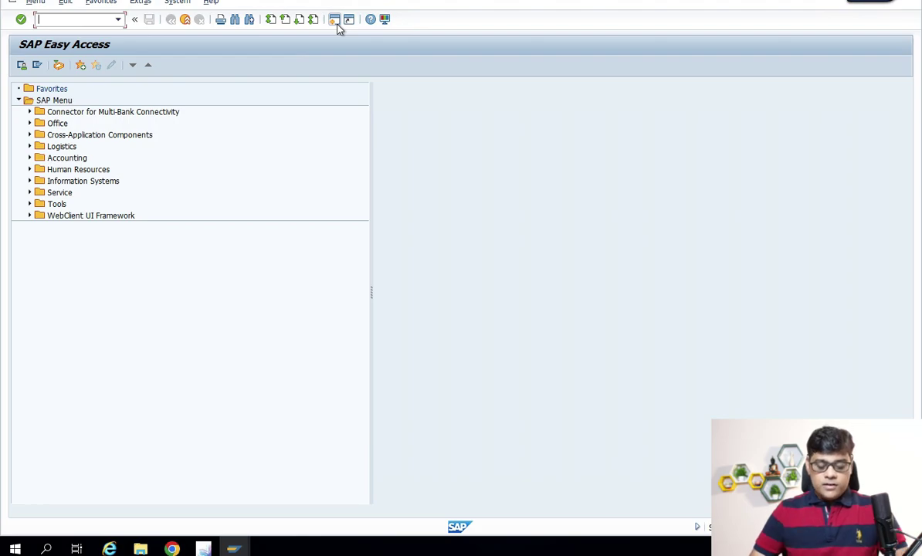
type("F-51")
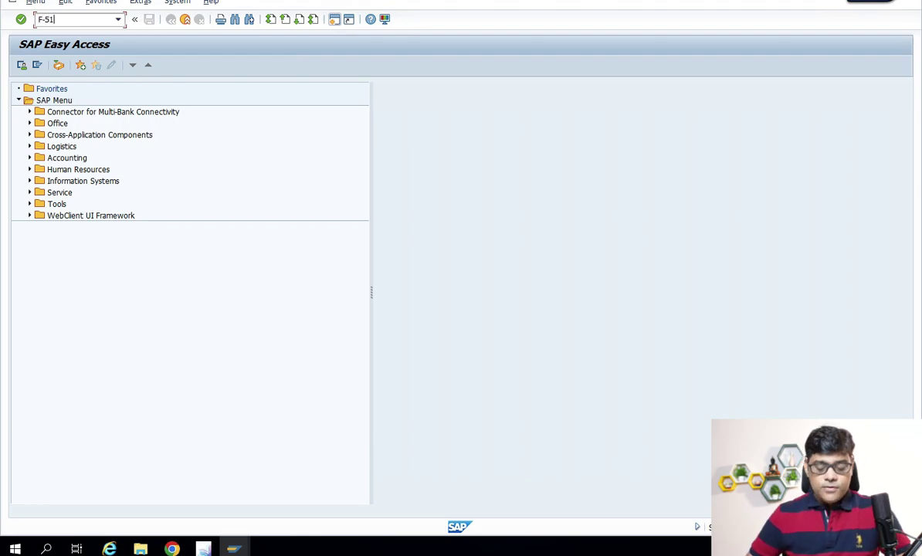
key("Return")
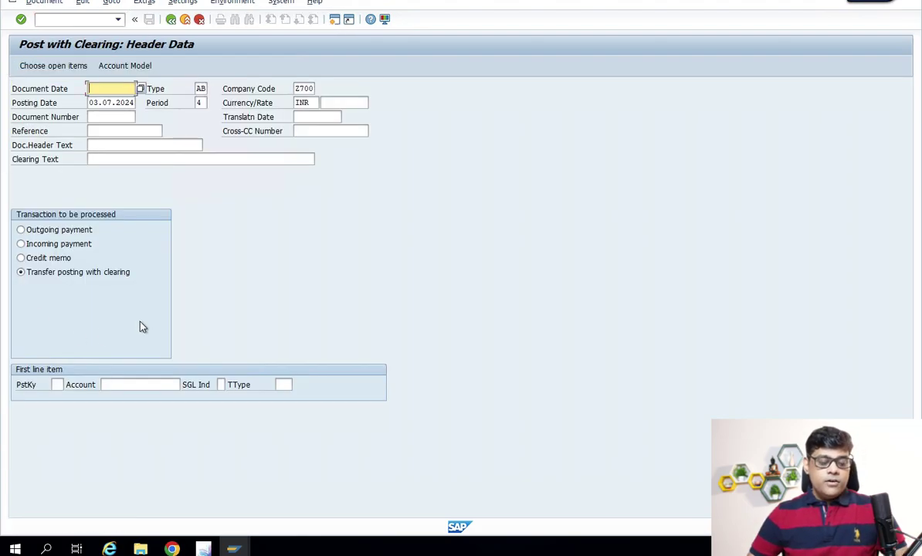
Back in the Post with Clearing window, pick 22.06.2024 as the document date
mouse_move(234, 546)
left_click(256, 504)
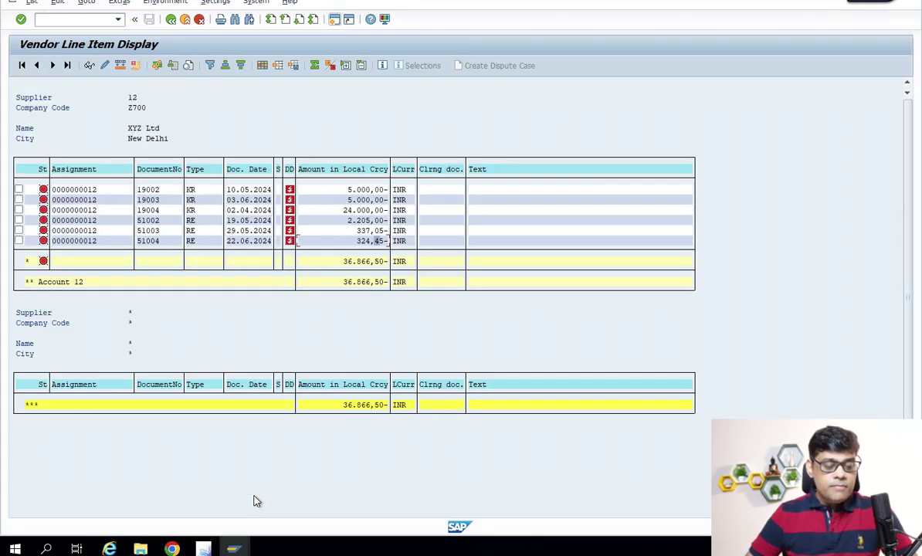
mouse_move(234, 547)
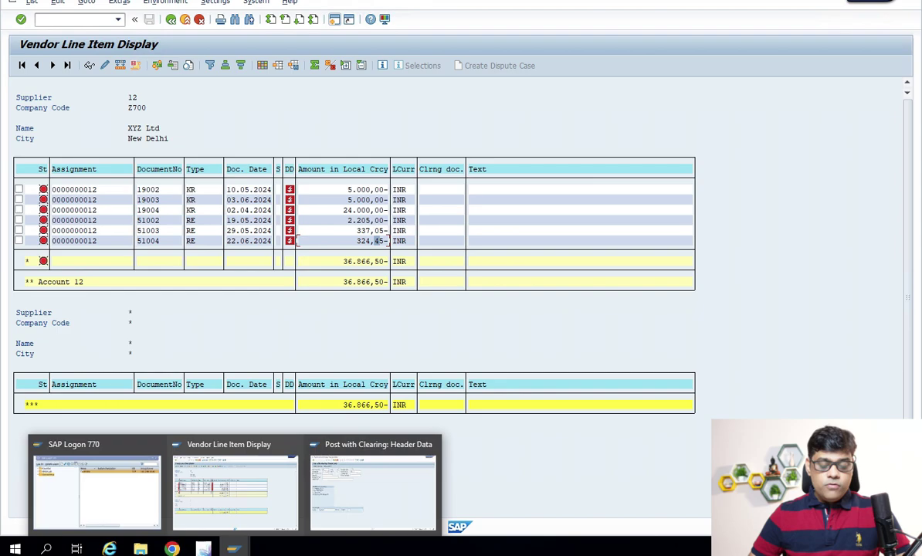
left_click(372, 511)
left_click(133, 89)
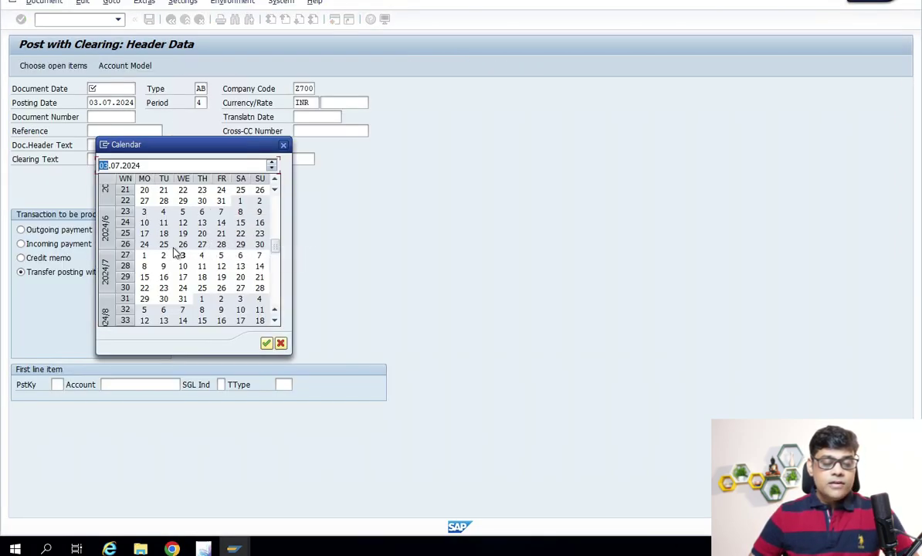
double_click(240, 233)
key("Down")
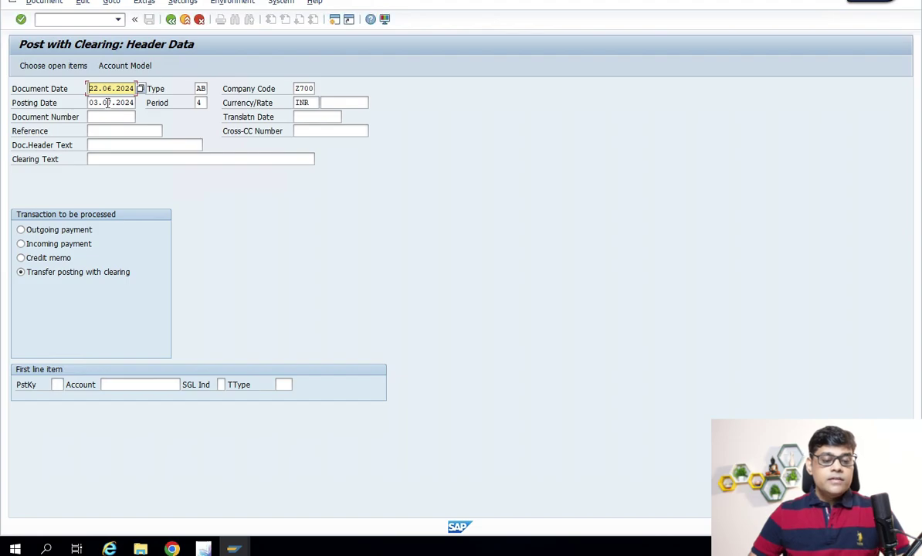
Set the posting date to 22.06.2024 and the period to 3
left_click(140, 102)
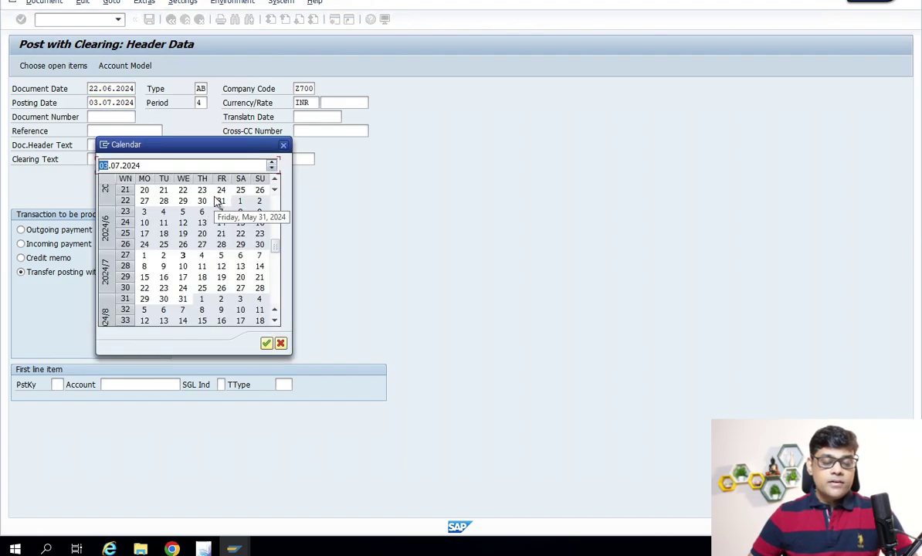
double_click(241, 233)
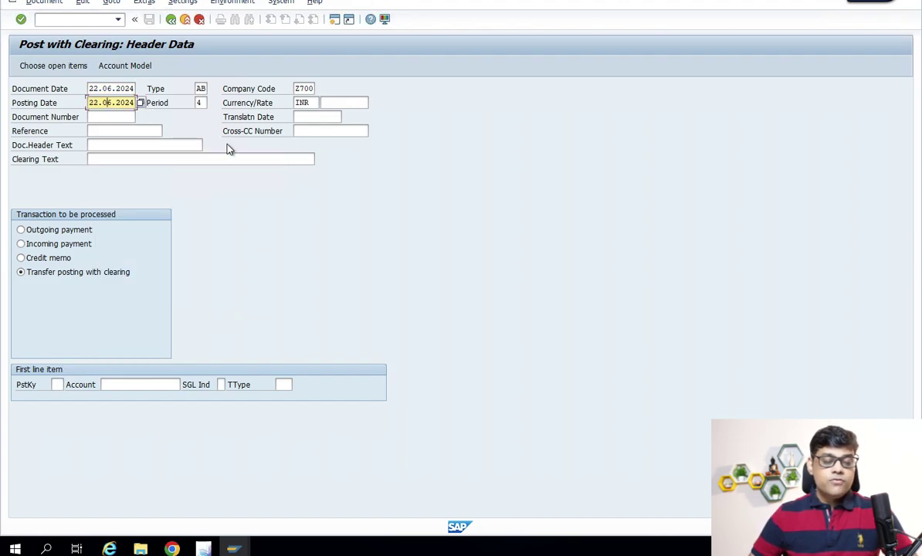
left_click(200, 103)
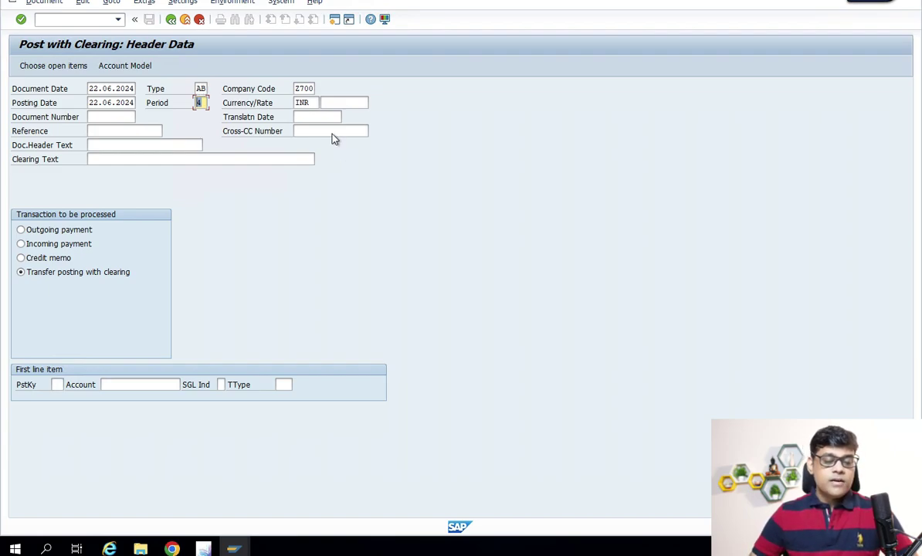
type("3")
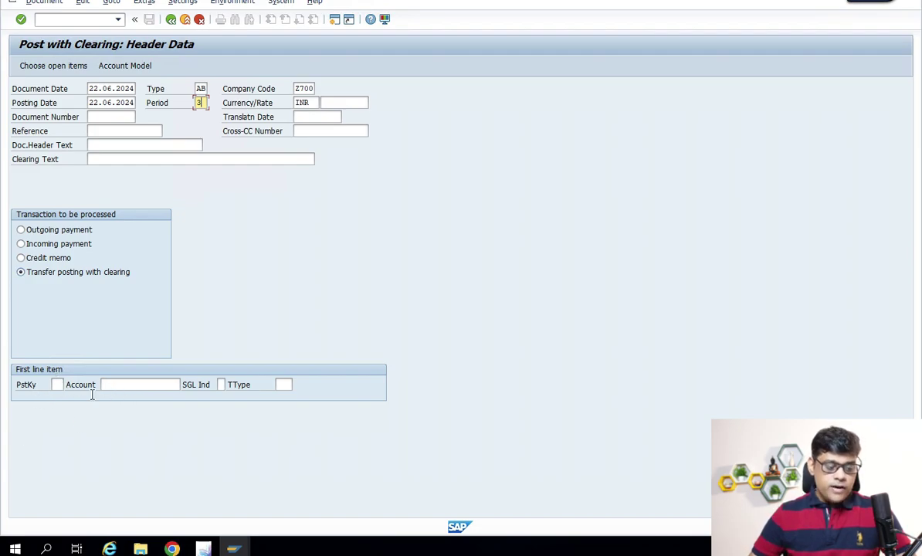
left_click(57, 385)
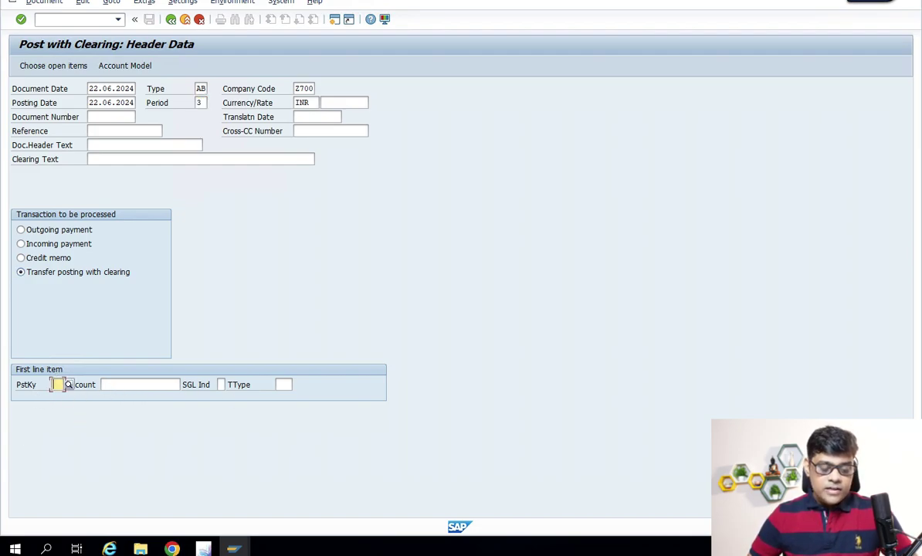
mouse_move(234, 548)
left_click(250, 447)
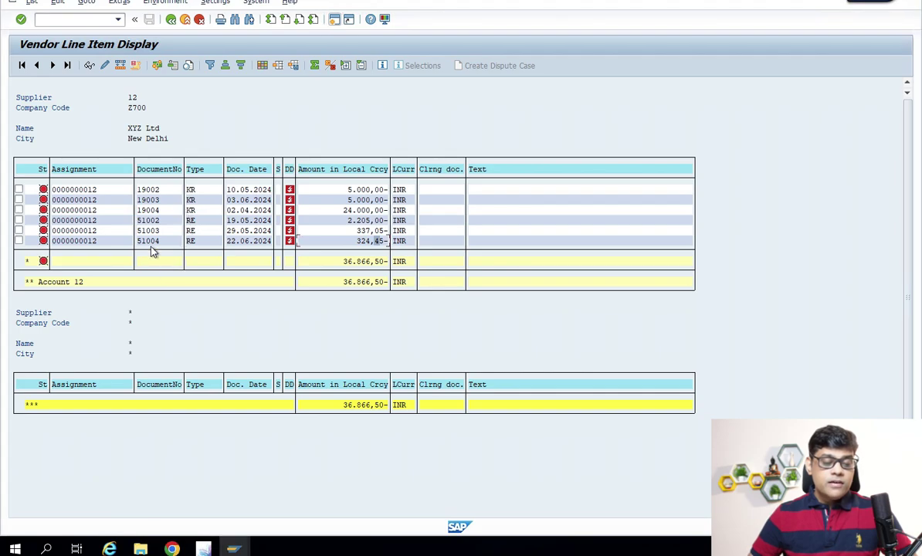
double_click(248, 240)
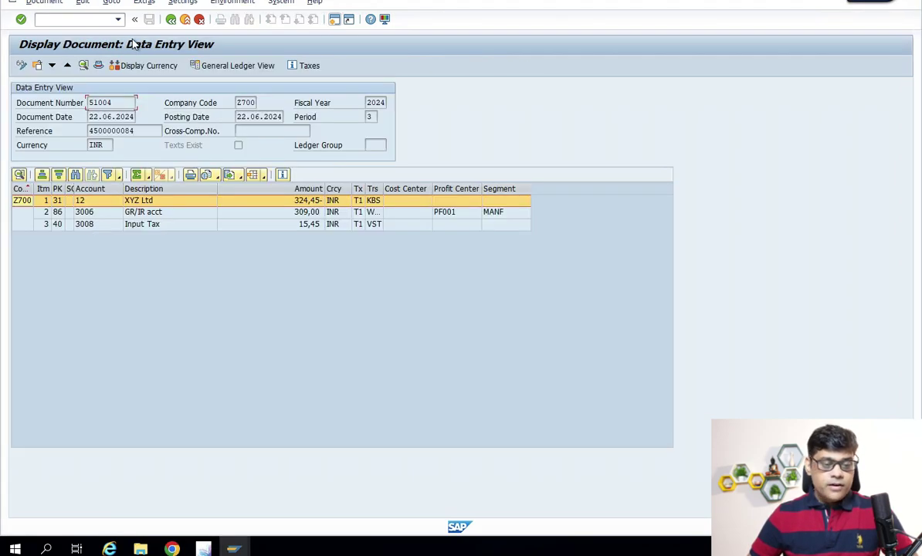
left_click(170, 19)
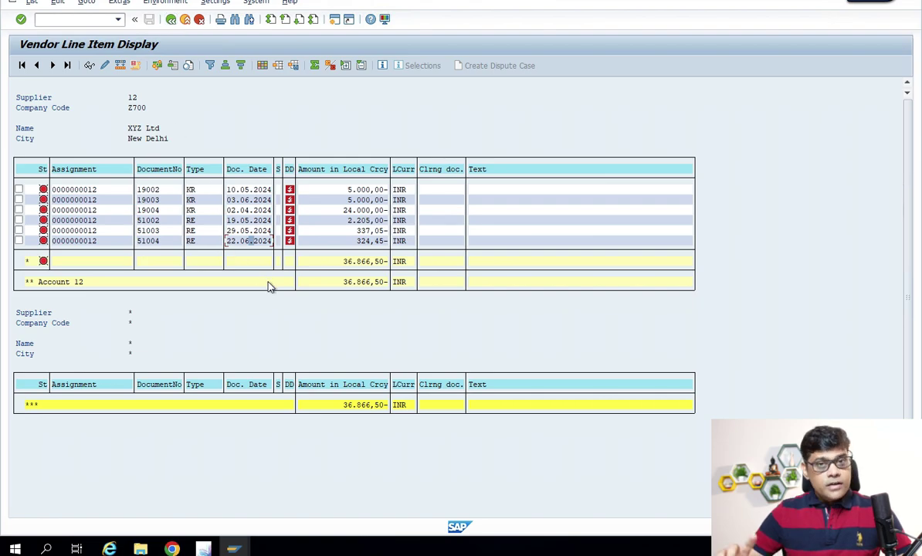
mouse_move(233, 547)
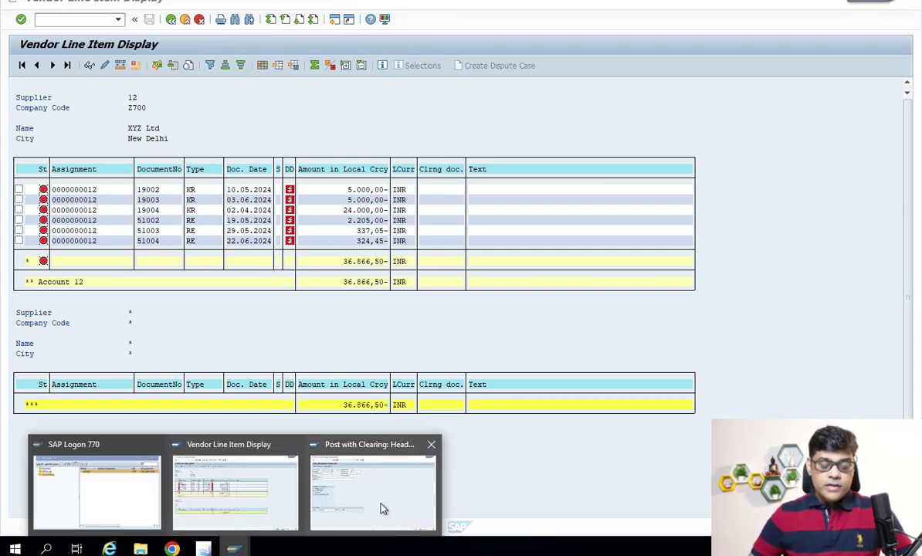
left_click(383, 508)
Enter posting key 31 and choose Vendor-1 (200050) as the account from the supplier search
type("31")
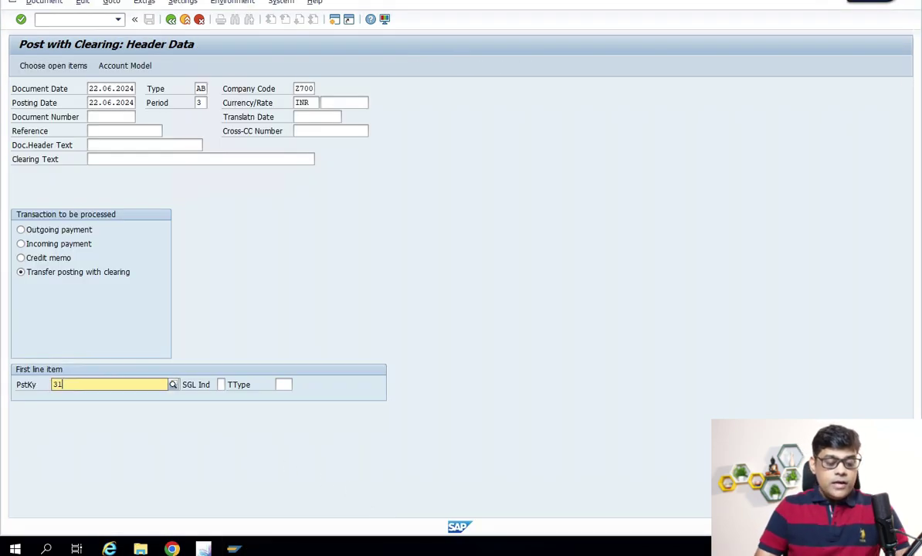
key("Tab")
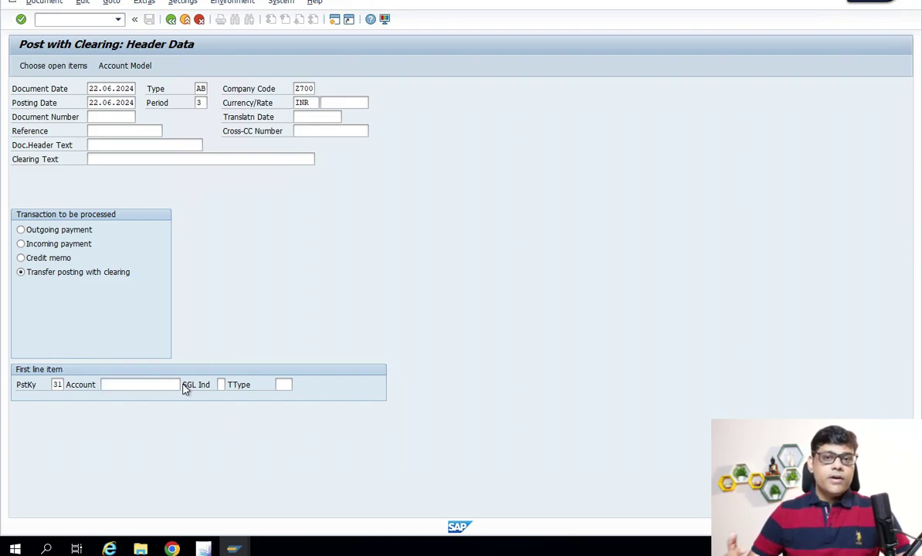
left_click(177, 384)
key("F4")
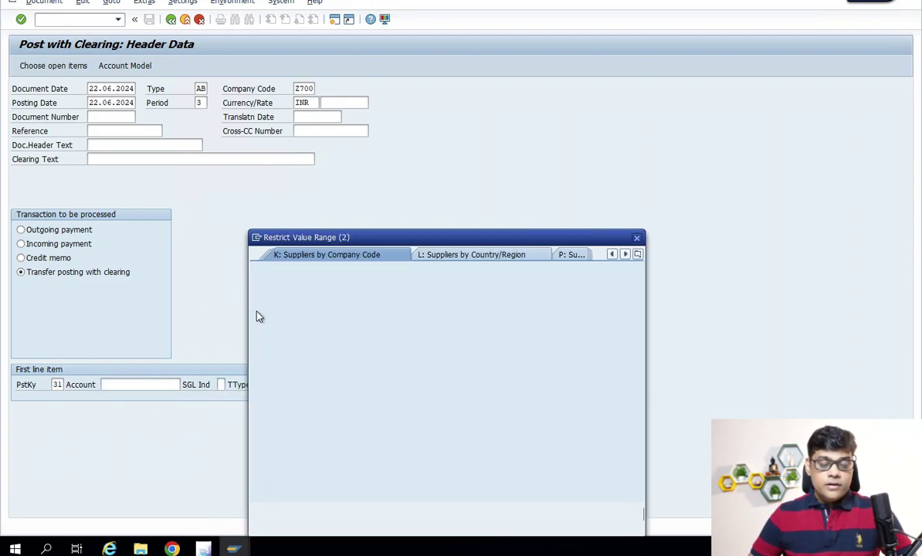
key("Return")
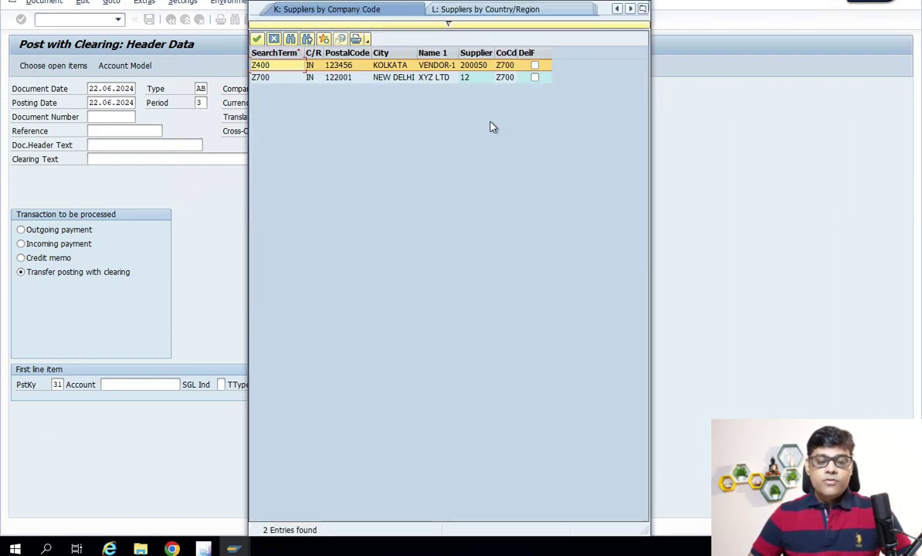
double_click(477, 68)
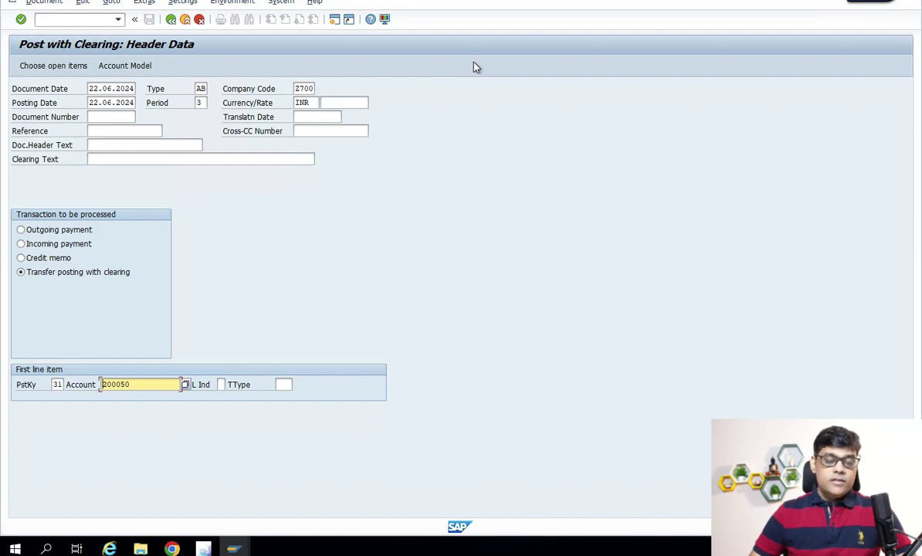
key("Return")
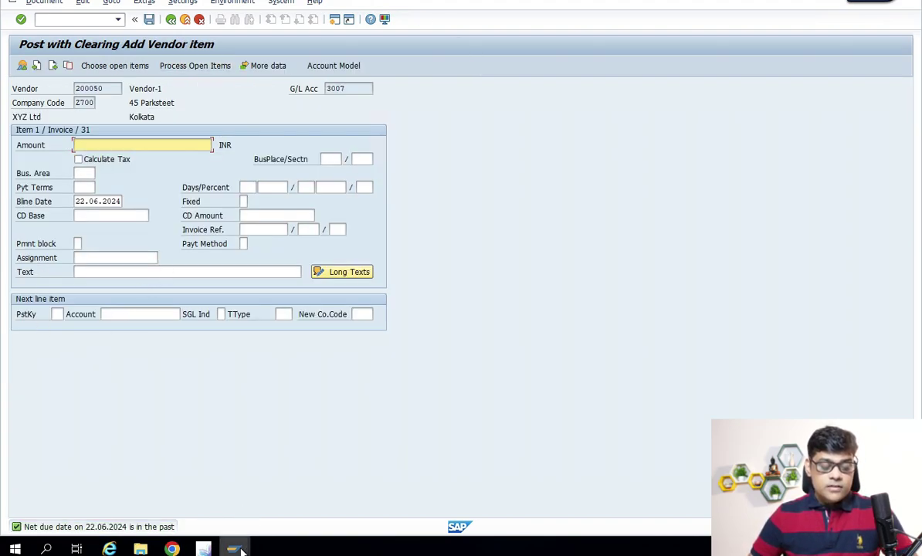
Return to the Post with Clearing window and enter amount 324,45
mouse_move(236, 549)
left_click(242, 494)
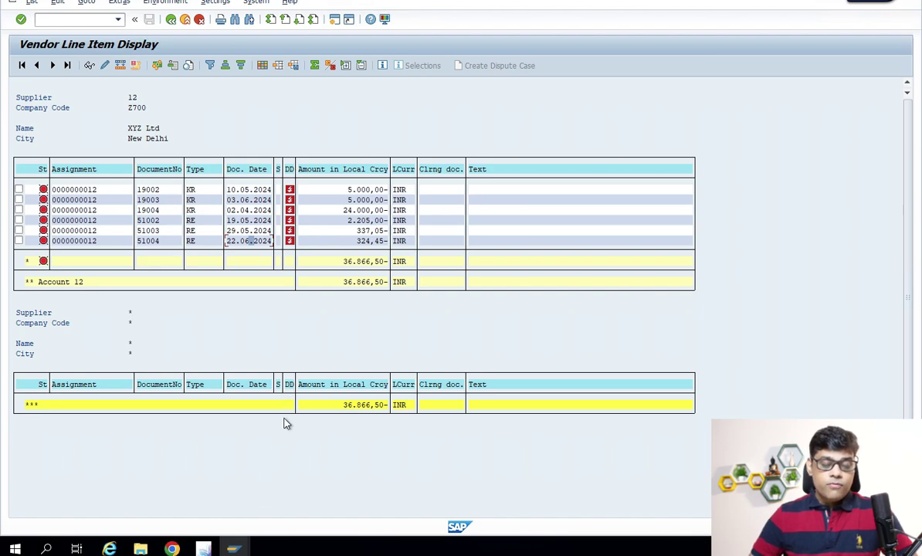
mouse_move(234, 549)
left_click(394, 505)
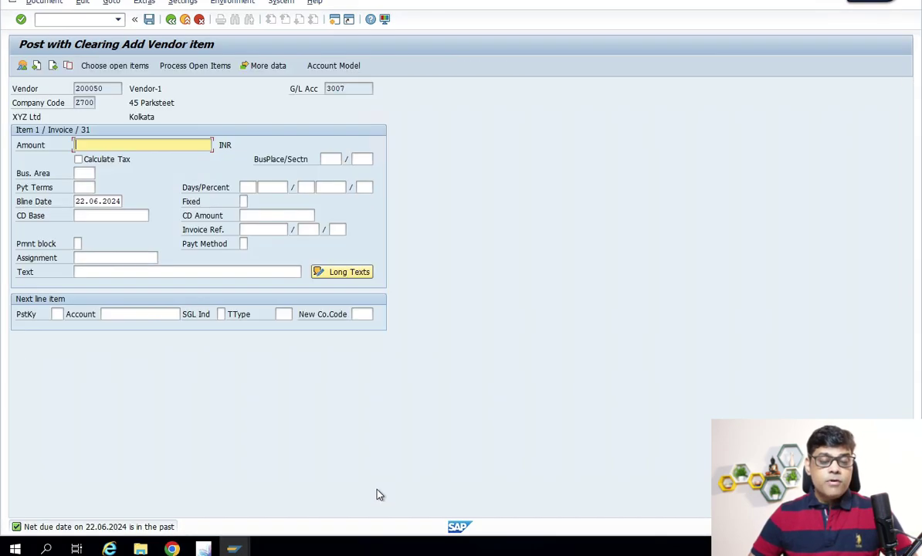
type("324,45")
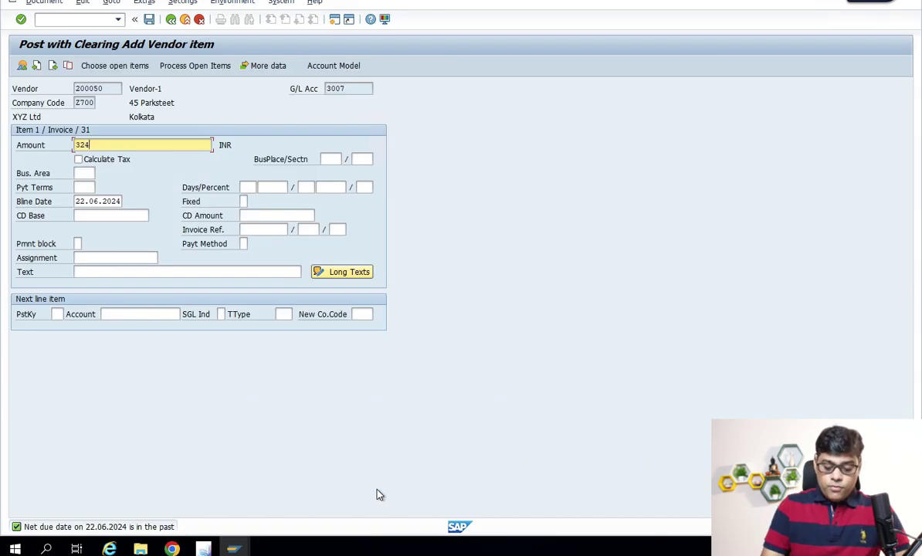
key("Tab")
key("Tab")
key("Tab")
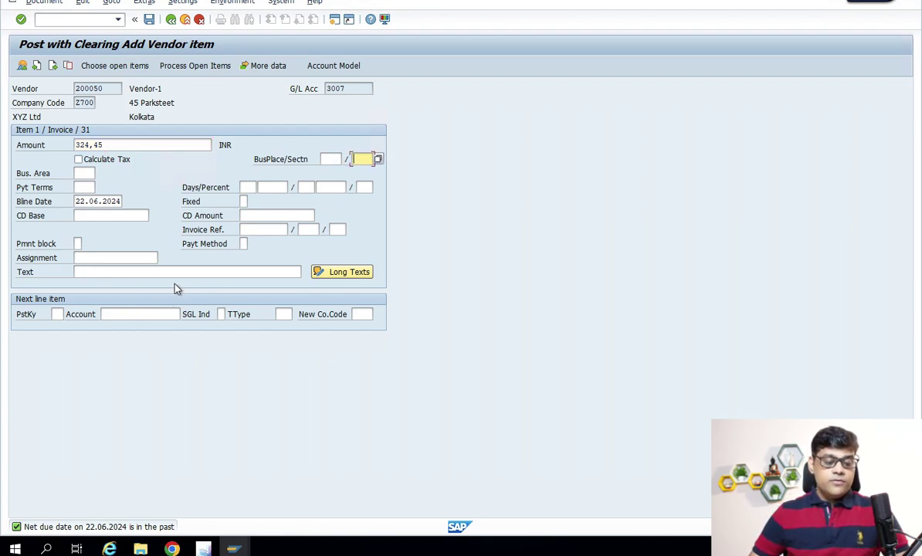
Enter the item text 'Vendor adjustment' and go on to choosing open items
left_click(236, 276)
type("vENDOR")
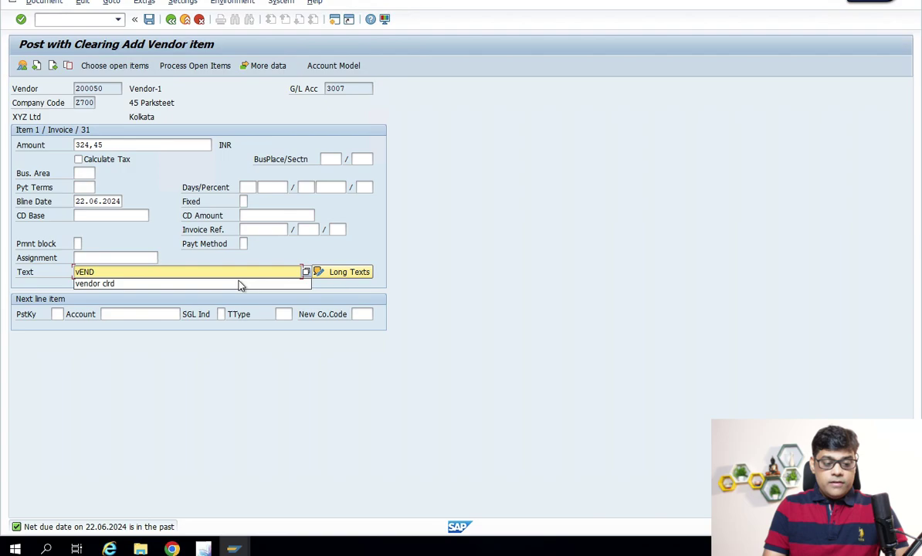
key("BackSpace")
key("BackSpace")
key("BackSpace")
key("BackSpace")
key("BackSpace")
key("BackSpace")
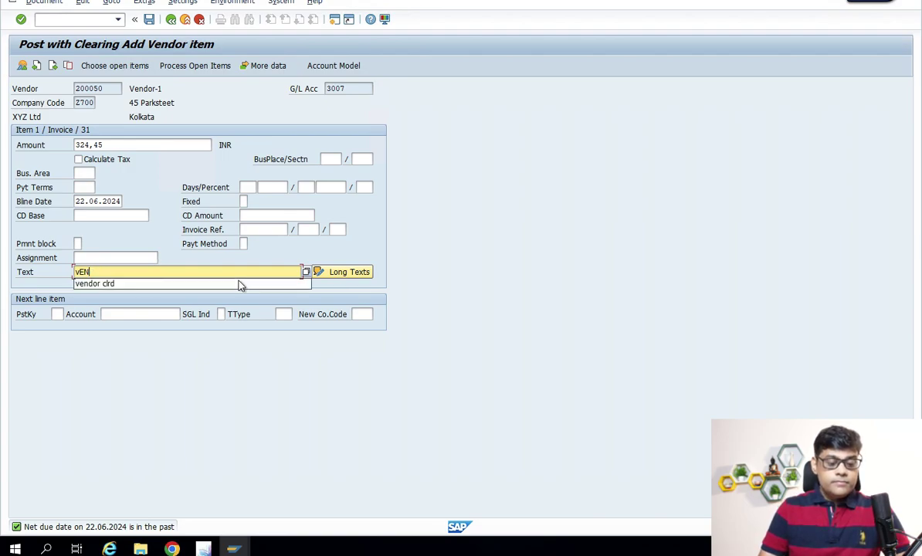
type("Vendor adjsy")
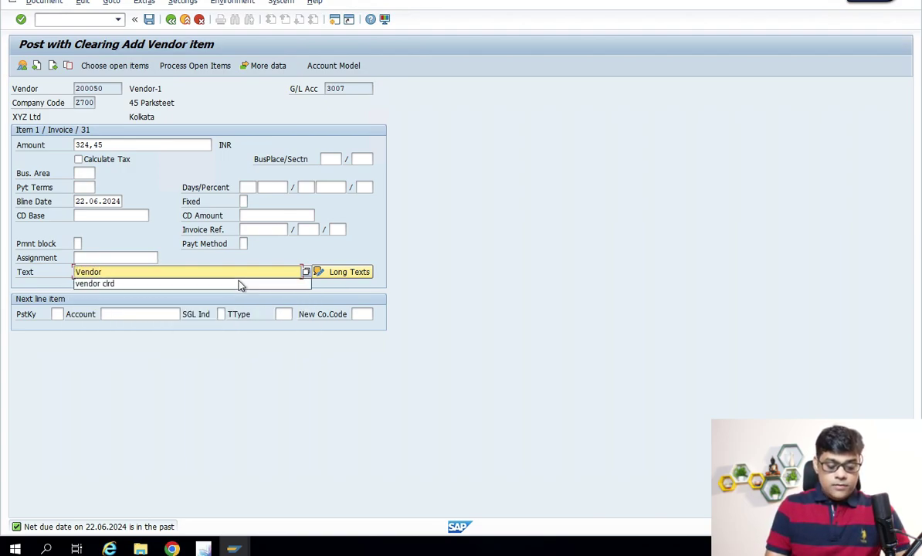
key("BackSpace")
key("BackSpace")
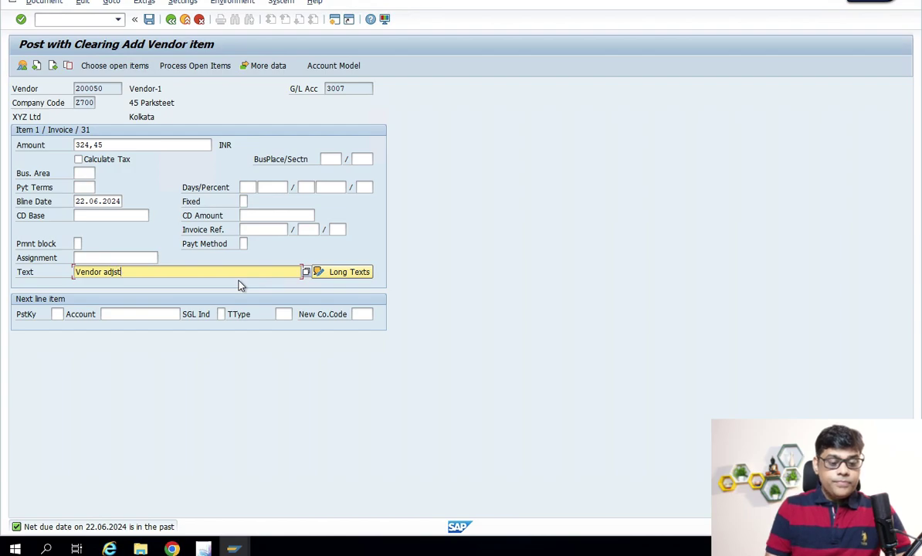
type("ustment")
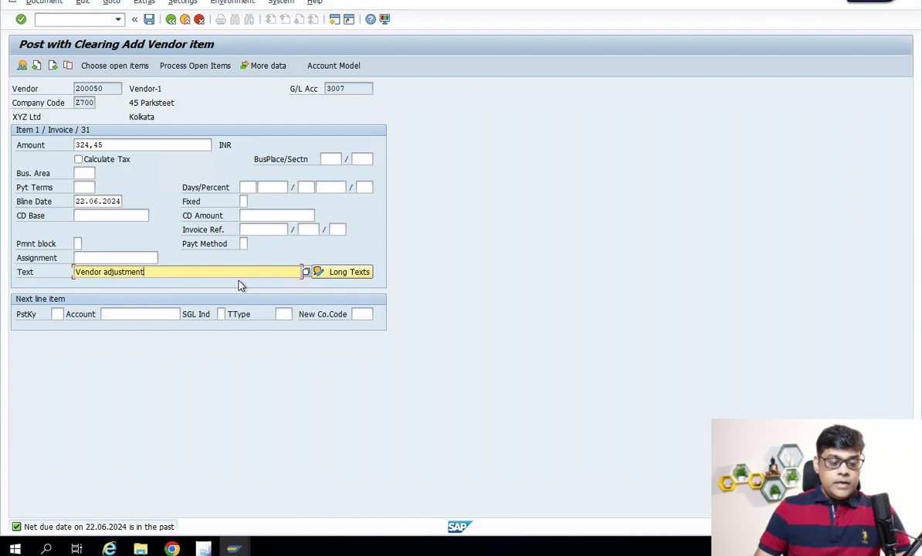
key("Tab")
left_click(240, 272)
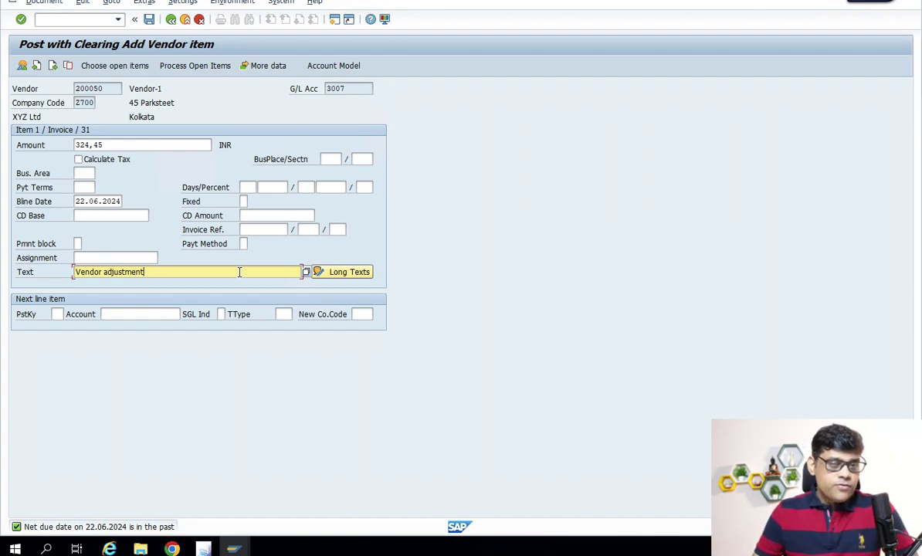
left_click(126, 71)
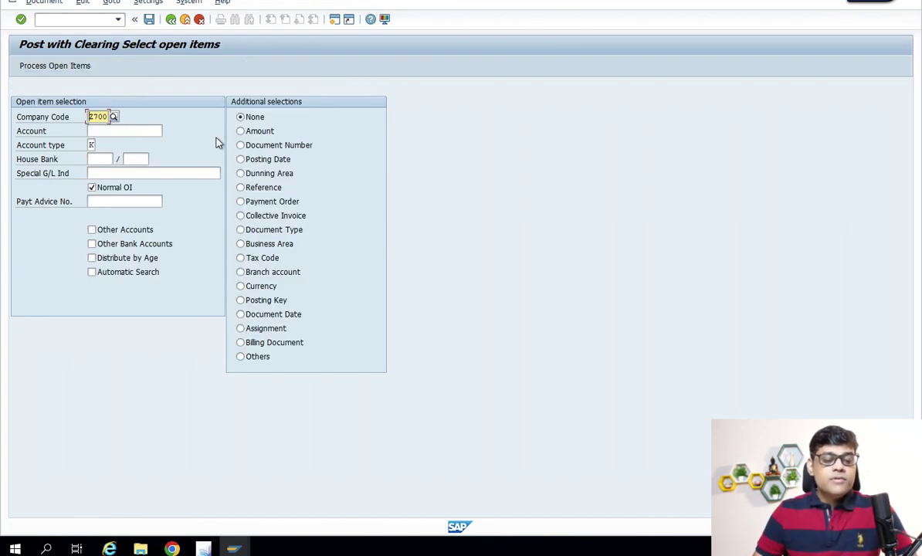
Load account 12's open items, assign invoice 51004 (324,45) to clearing, and simulate the document
left_click(129, 132)
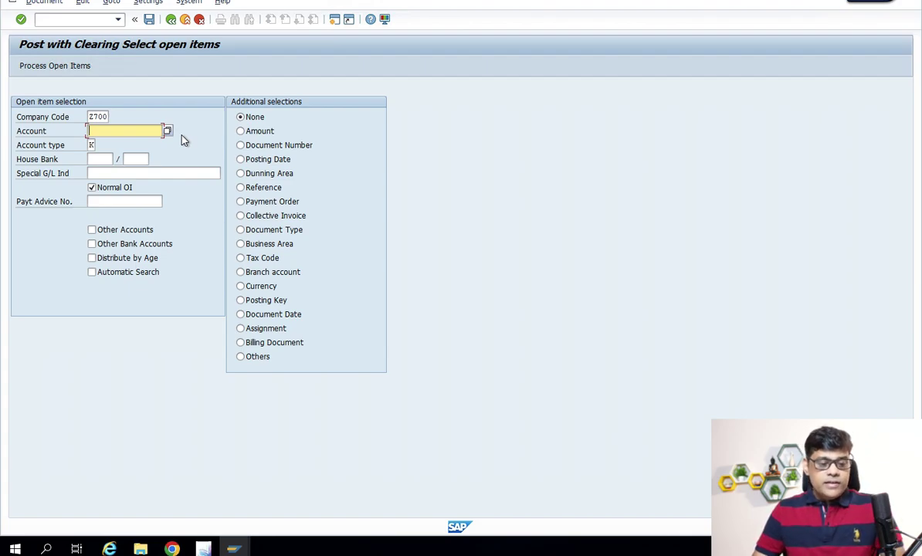
type("12")
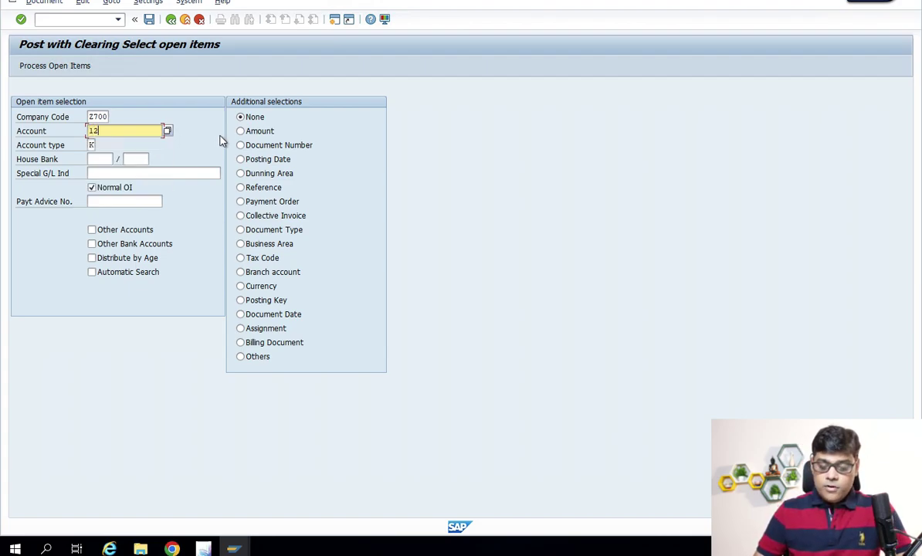
key("Return")
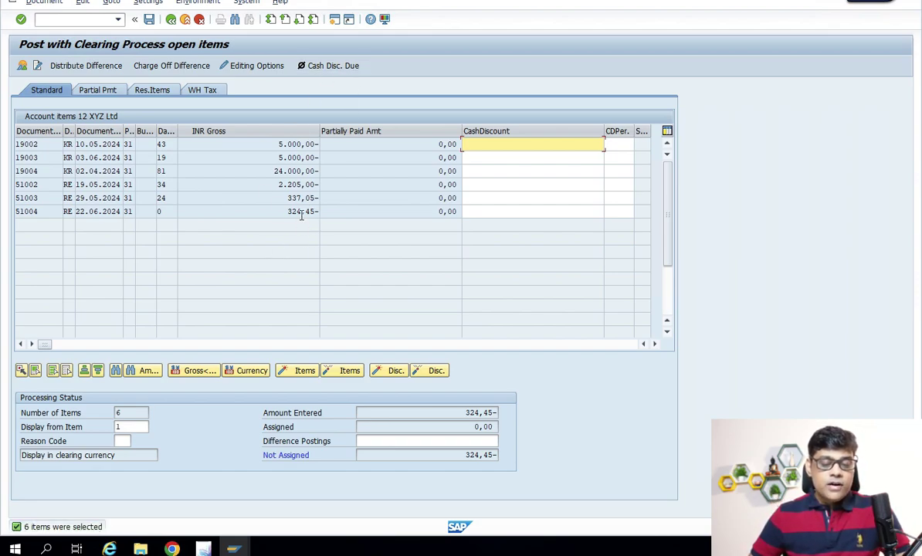
double_click(302, 210)
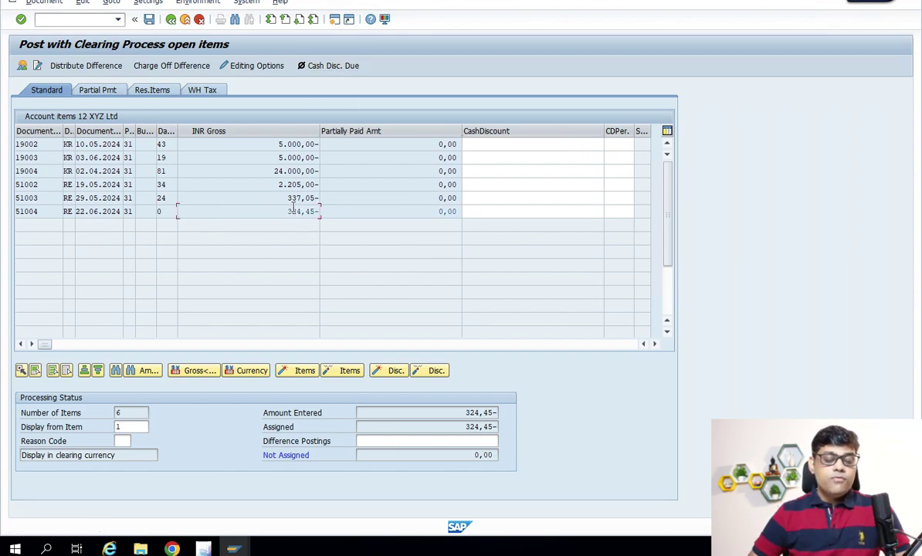
left_click(44, 3)
left_click(52, 30)
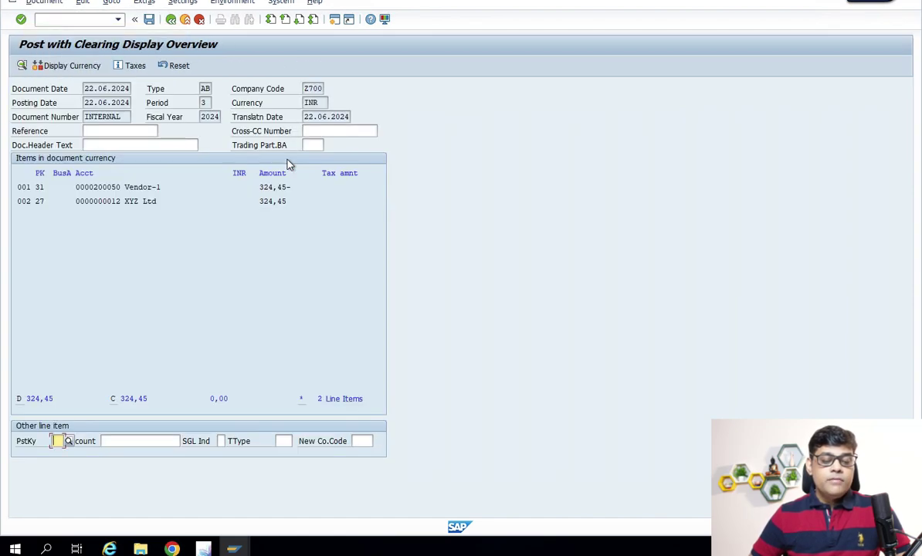
Post clearing document 10033 and switch to XYZ Ltd's vendor line item list
left_click(148, 20)
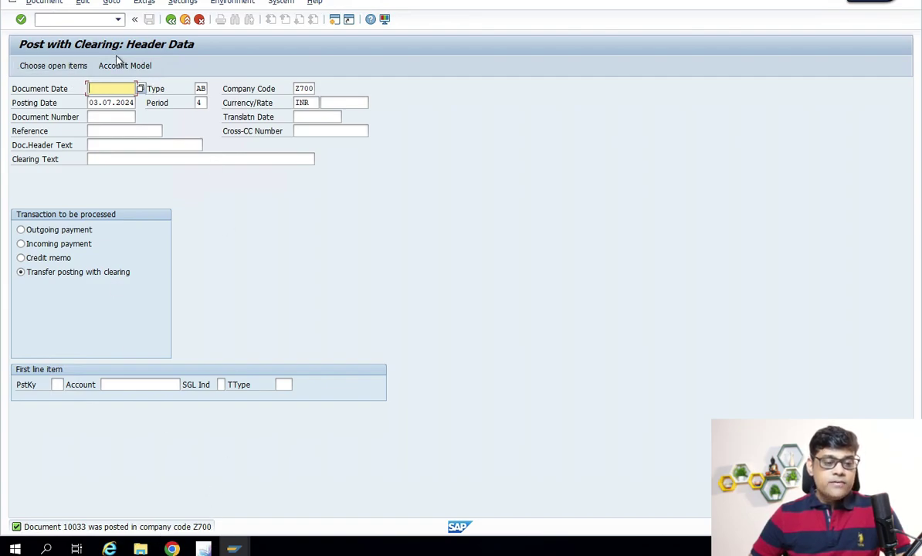
mouse_move(234, 548)
left_click(278, 487)
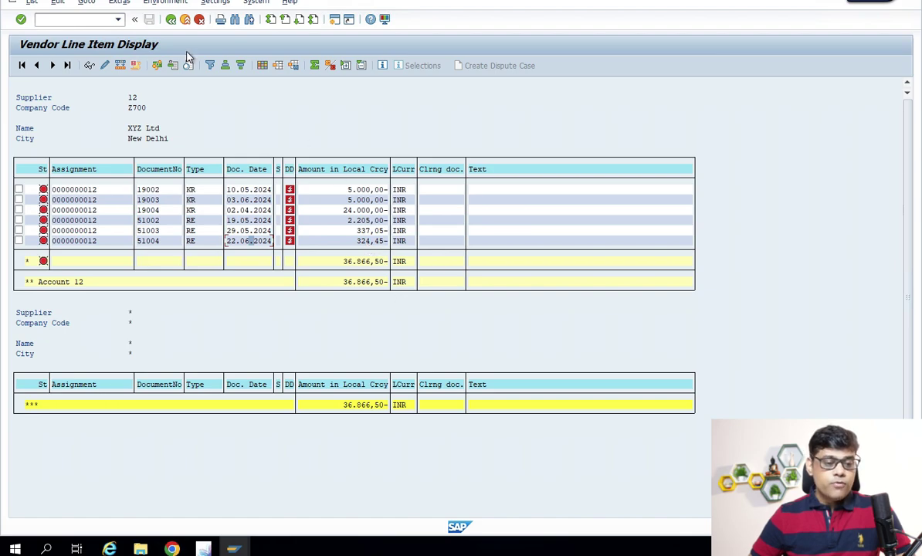
Refresh XYZ Ltd's line items so the 324,45 invoice drops out, then return to the F-51 window
left_click(33, 3)
left_click(68, 33)
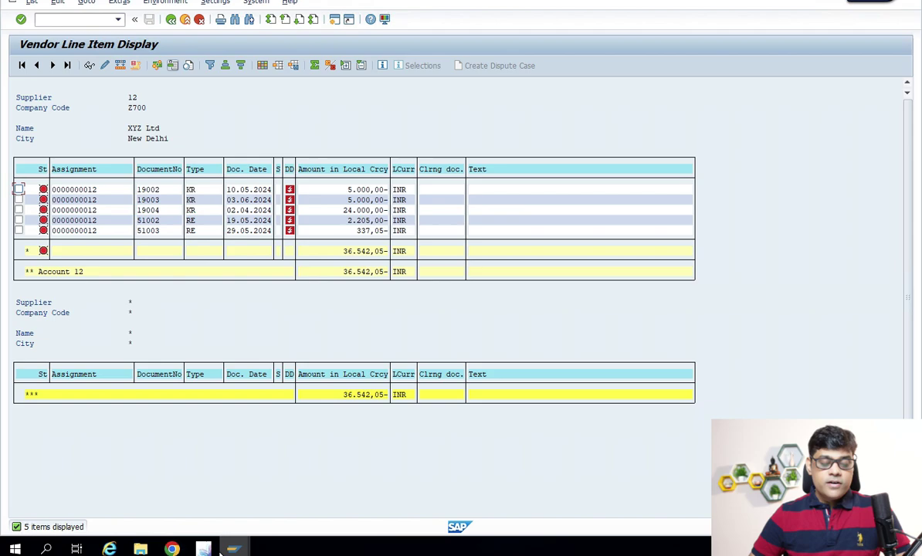
mouse_move(233, 549)
left_click(368, 497)
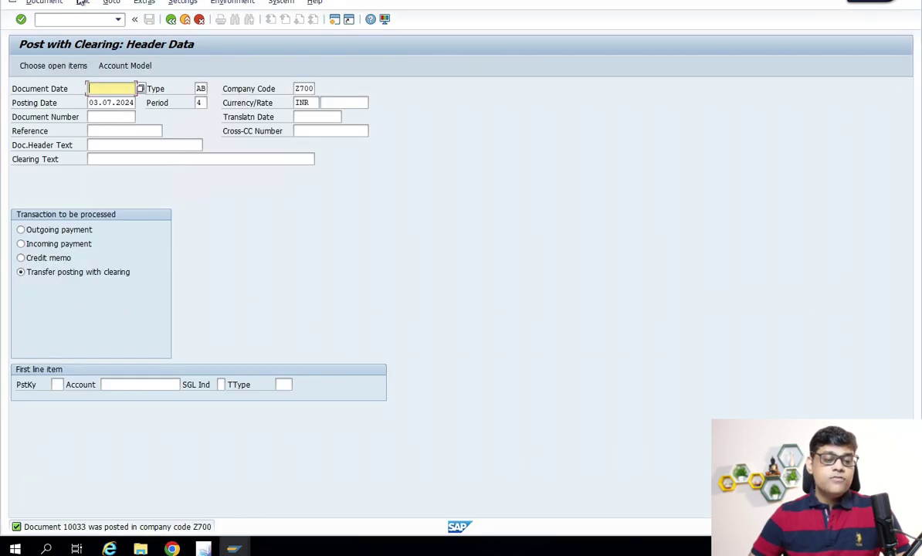
left_click(37, 3)
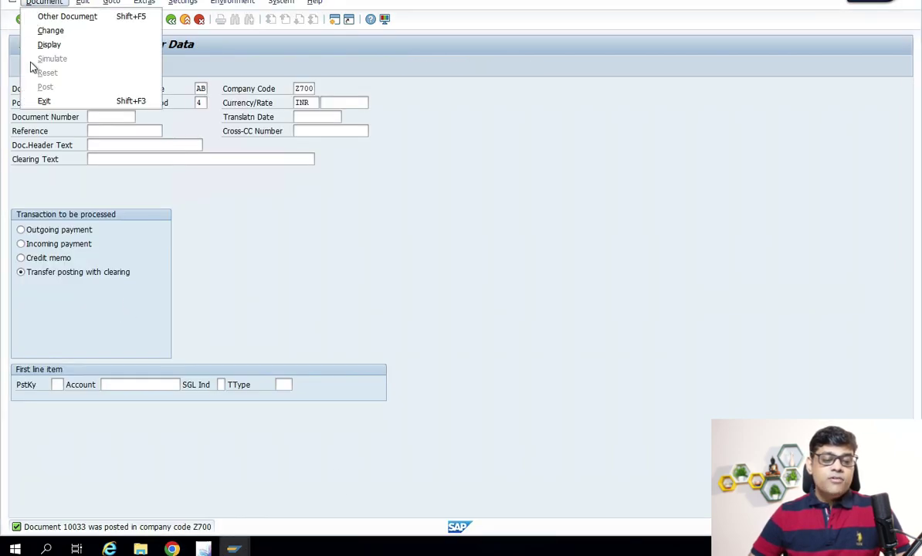
Display document 10033, check its XYZ Ltd and Vendor-1 lines, then go back to the vendor list
left_click(68, 51)
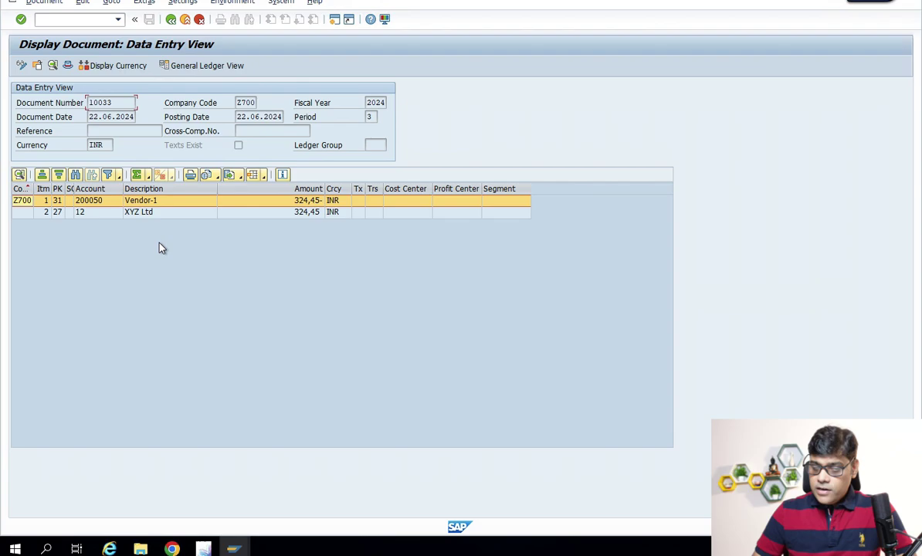
left_click(70, 214)
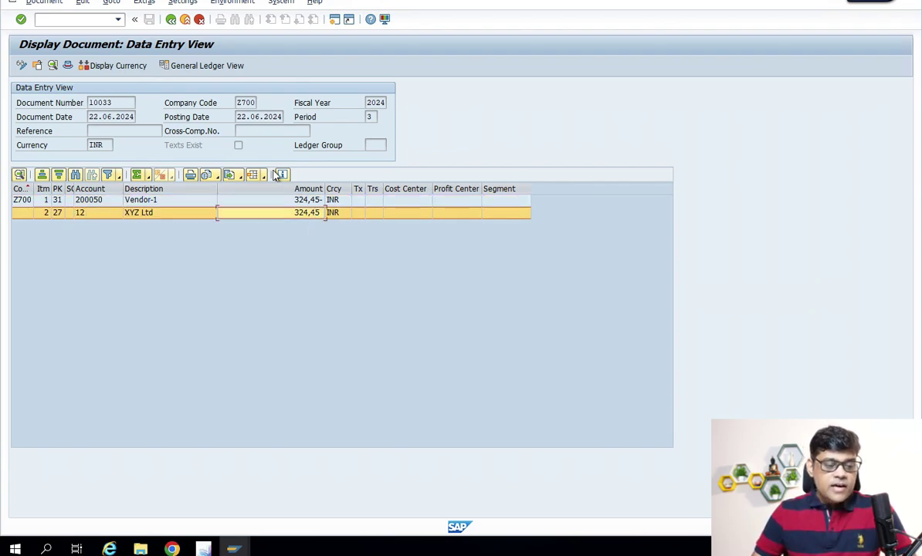
left_click(172, 200)
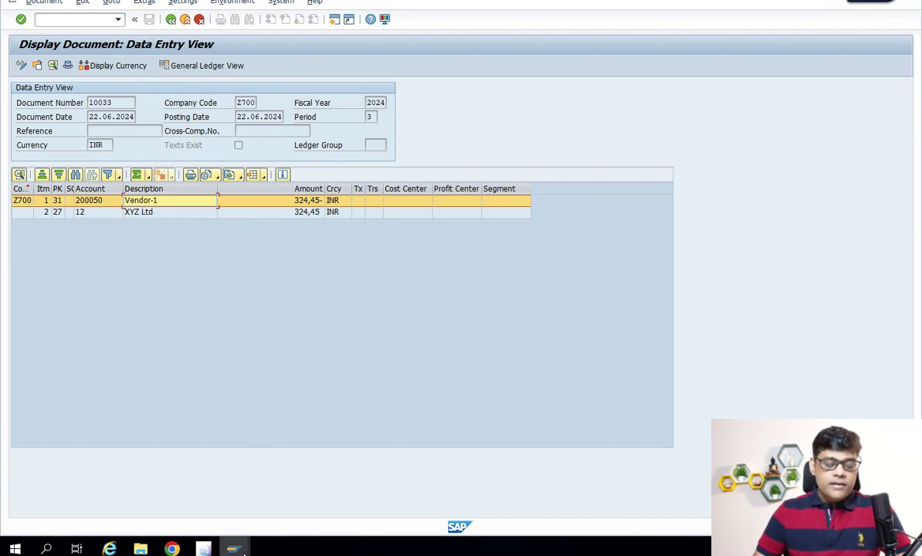
mouse_move(233, 548)
left_click(235, 486)
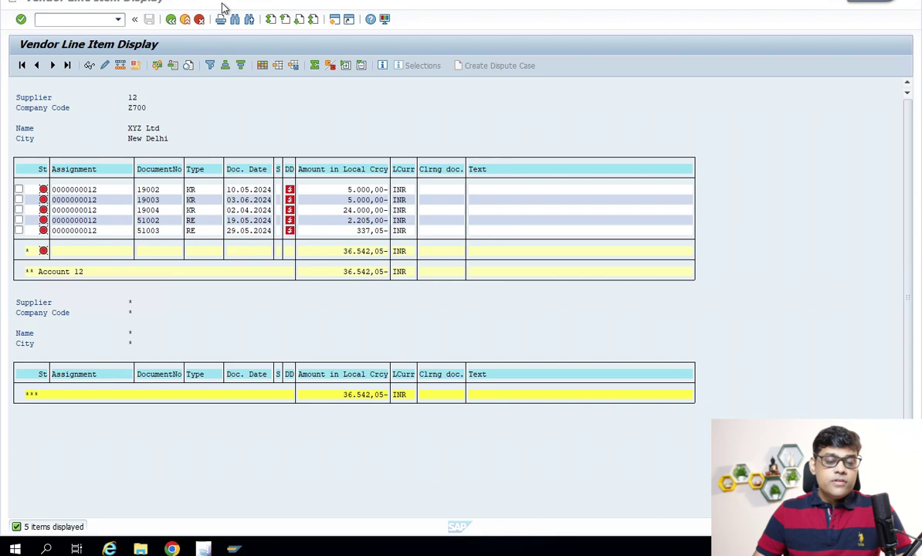
Rerun the line item report for supplier 200050 and check document 10033's 324,45 entry
left_click(170, 18)
left_click_drag(176, 101, 76, 92)
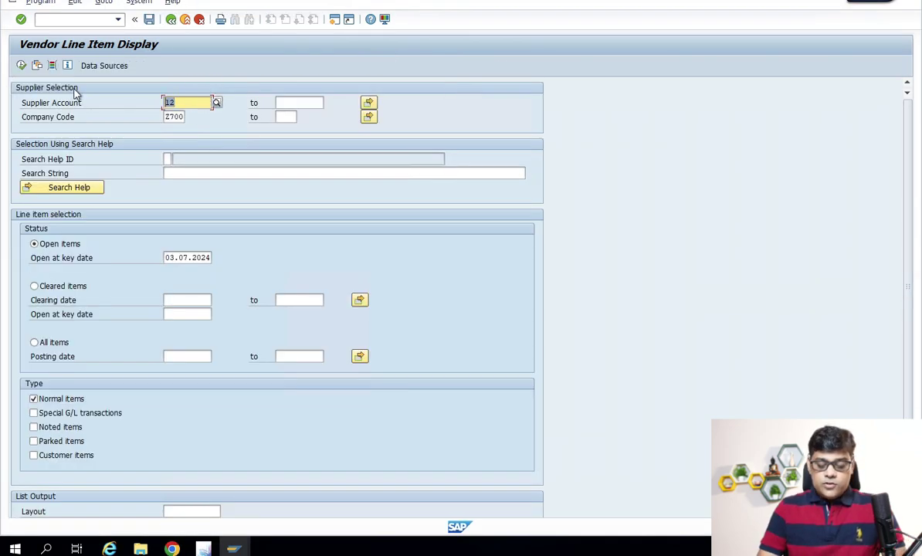
type("200050")
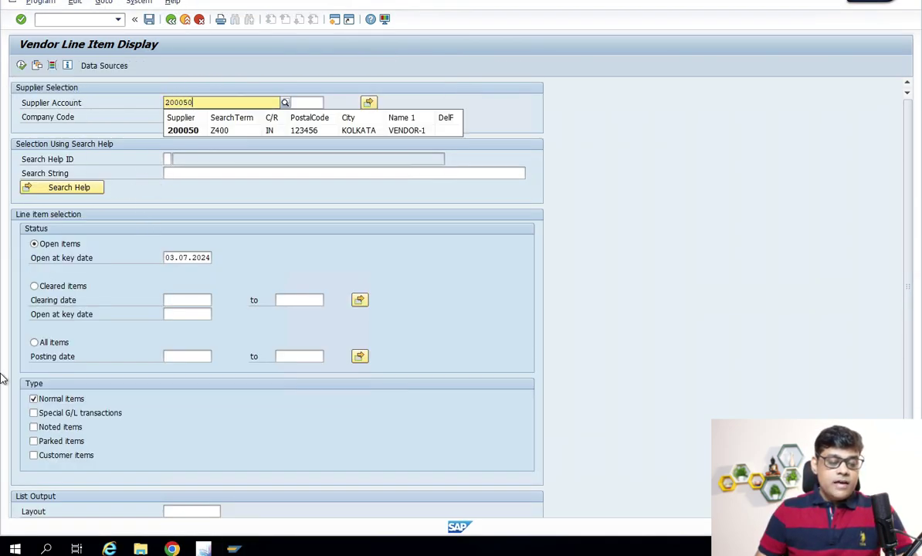
left_click(186, 130)
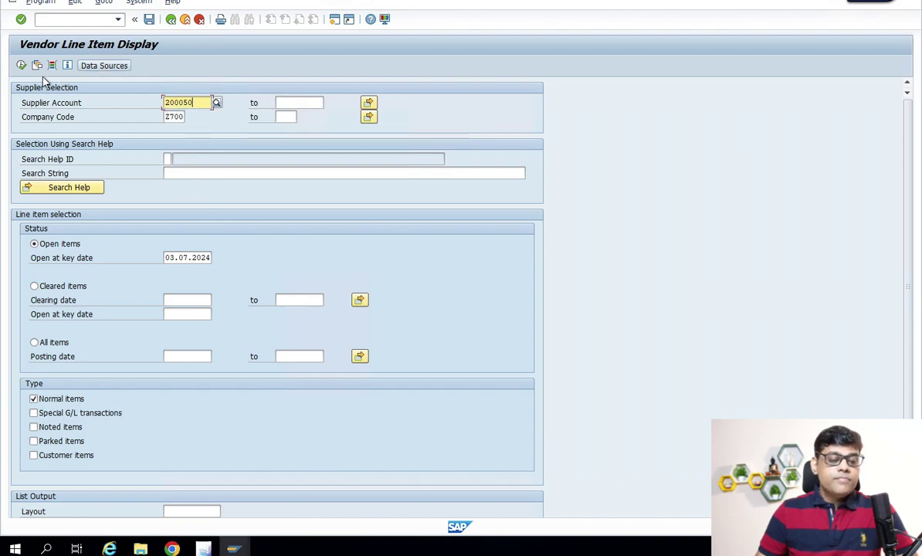
left_click(20, 65)
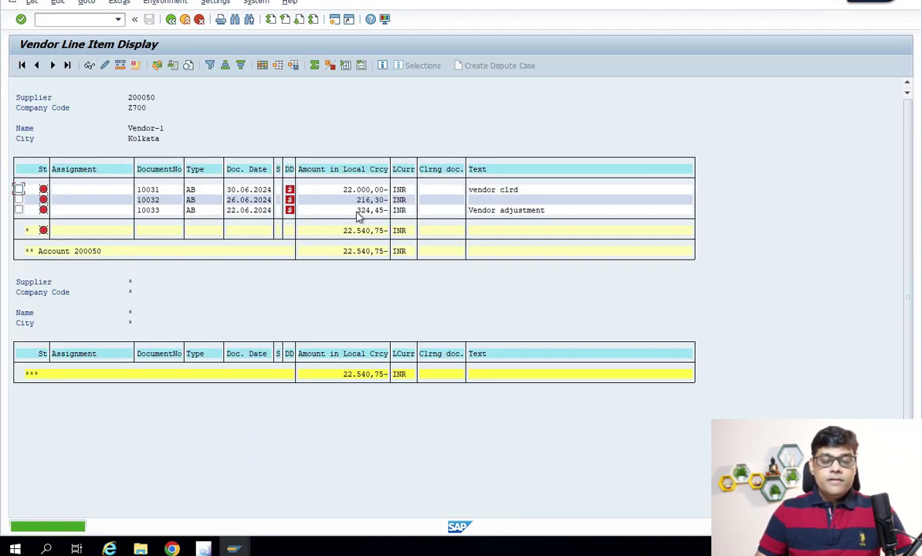
left_click(363, 211)
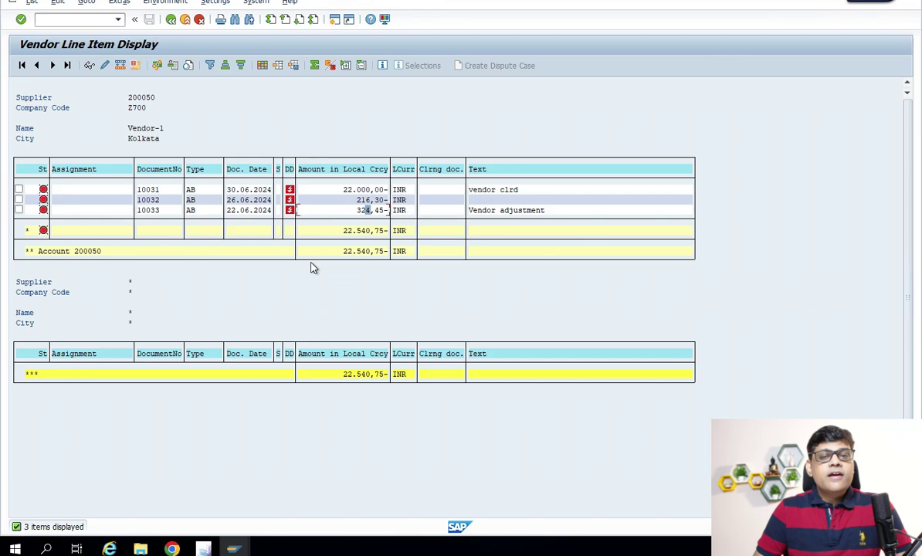